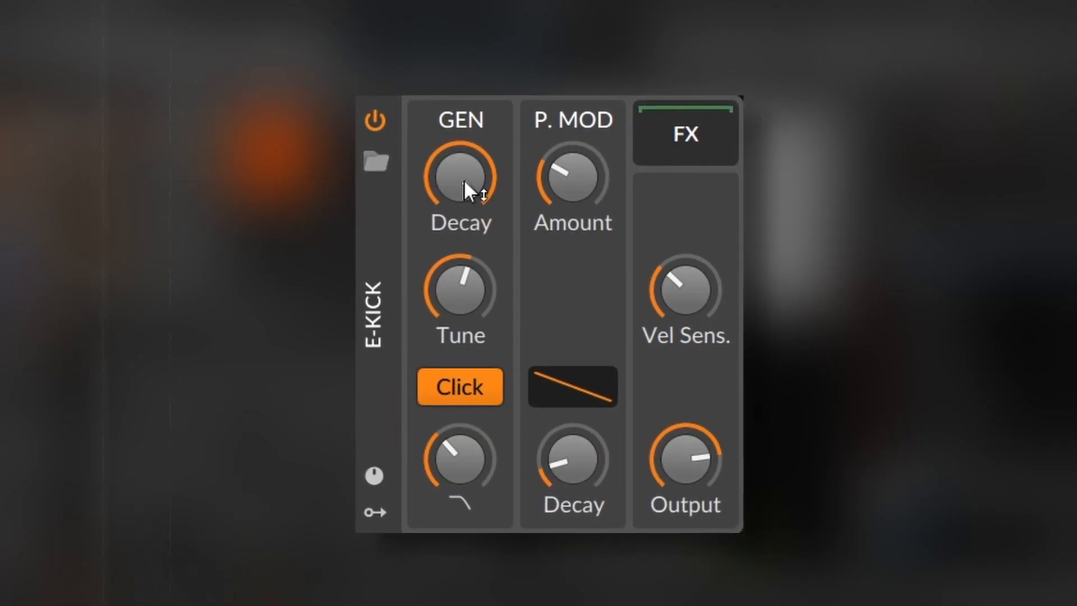
# Shorten the E-Kick's generator decay and sweep its tuning down to 21.8 Hz and back up to about mid-range.
pyautogui.moveTo(463, 184); pyautogui.dragTo(463, 301)
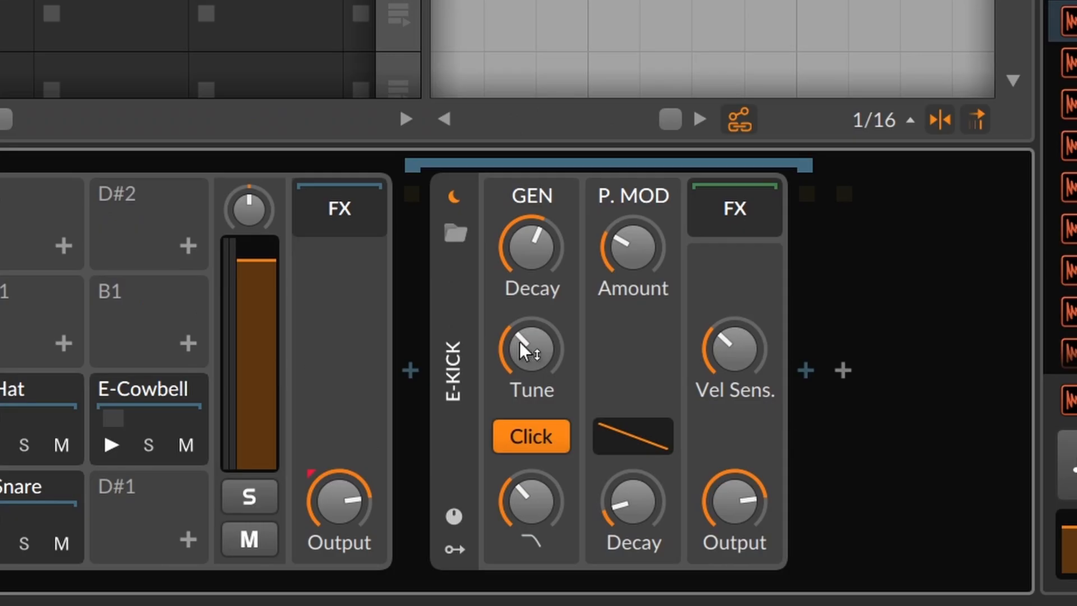
pyautogui.moveTo(521, 343); pyautogui.dragTo(520, 377)
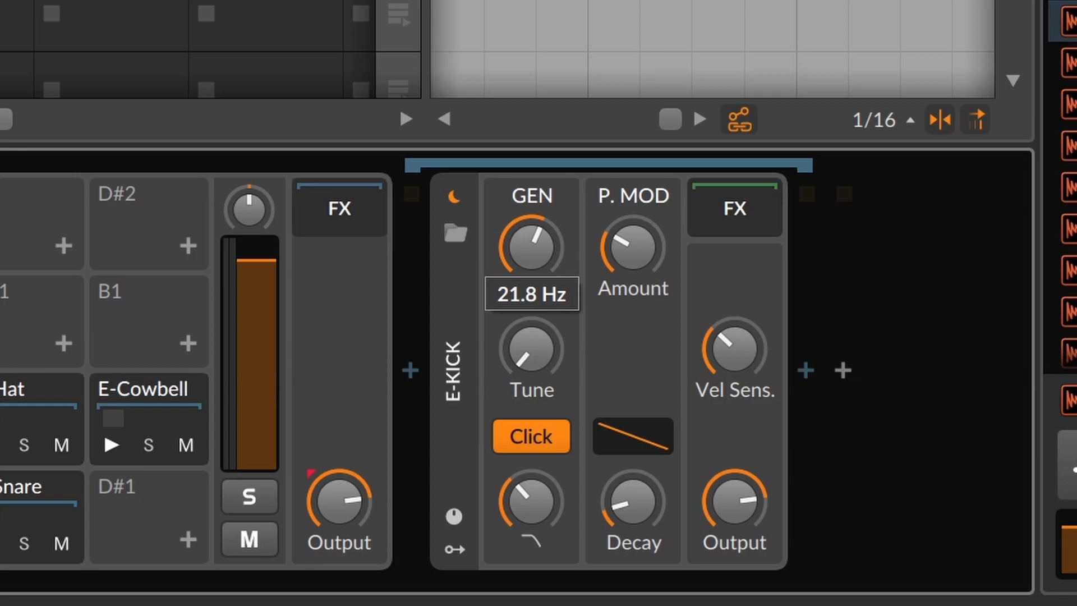
pyautogui.moveTo(521, 344); pyautogui.dragTo(521, 378)
pyautogui.moveTo(459, 289); pyautogui.dragTo(460, 262)
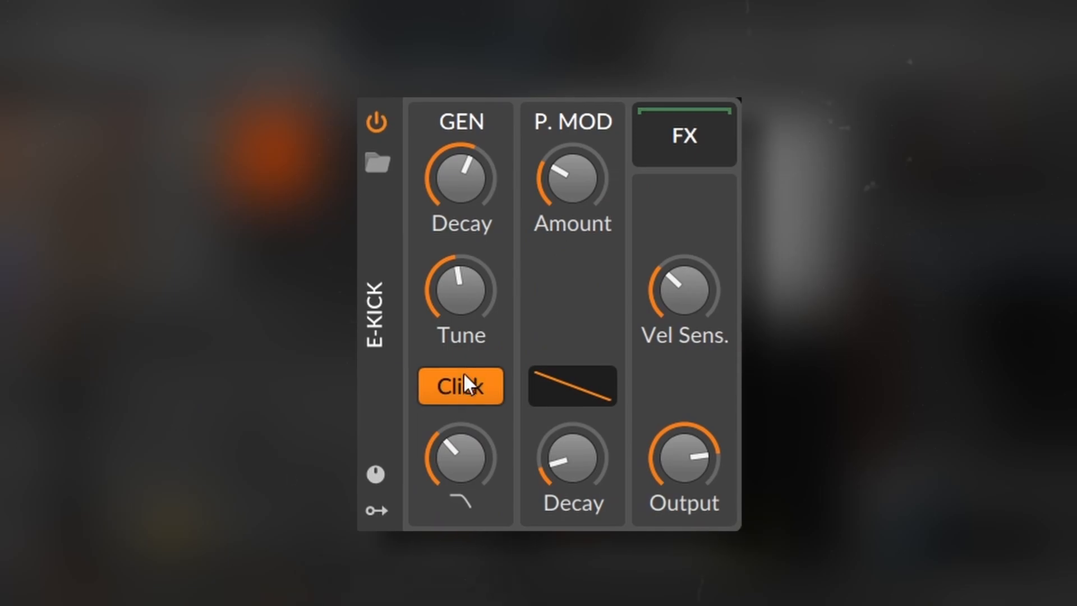
# Toggle the E-Kick's Click option and sweep its click low-pass filter to 4.28 kHz and back to about mid-range.
pyautogui.click(463, 386)
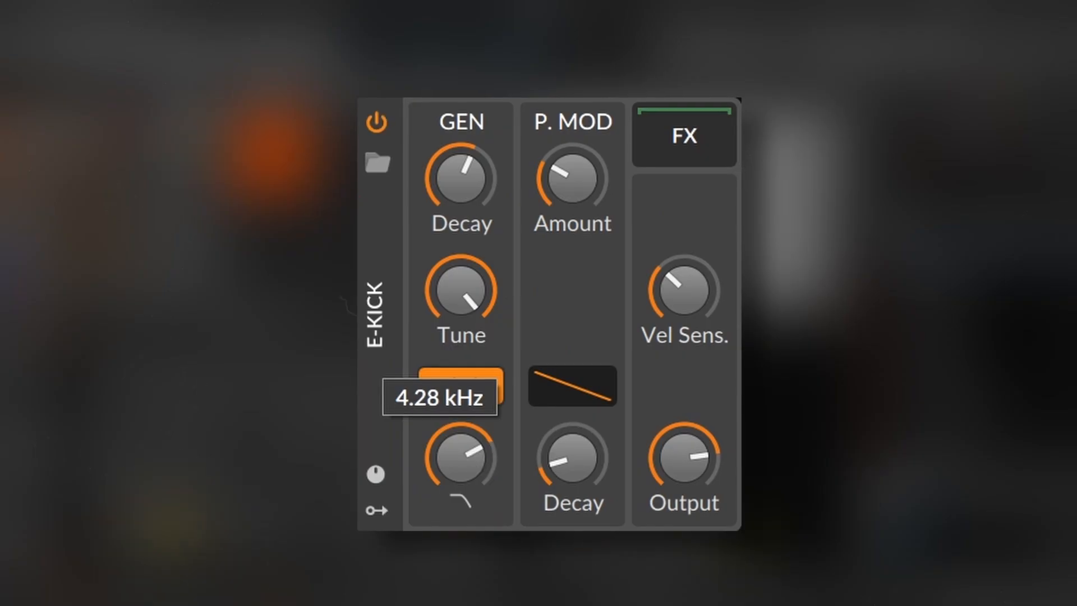
pyautogui.moveTo(460, 459)
pyautogui.mouseDown()
pyautogui.moveTo(460, 552)
pyautogui.moveTo(460, 468)
pyautogui.mouseUp()
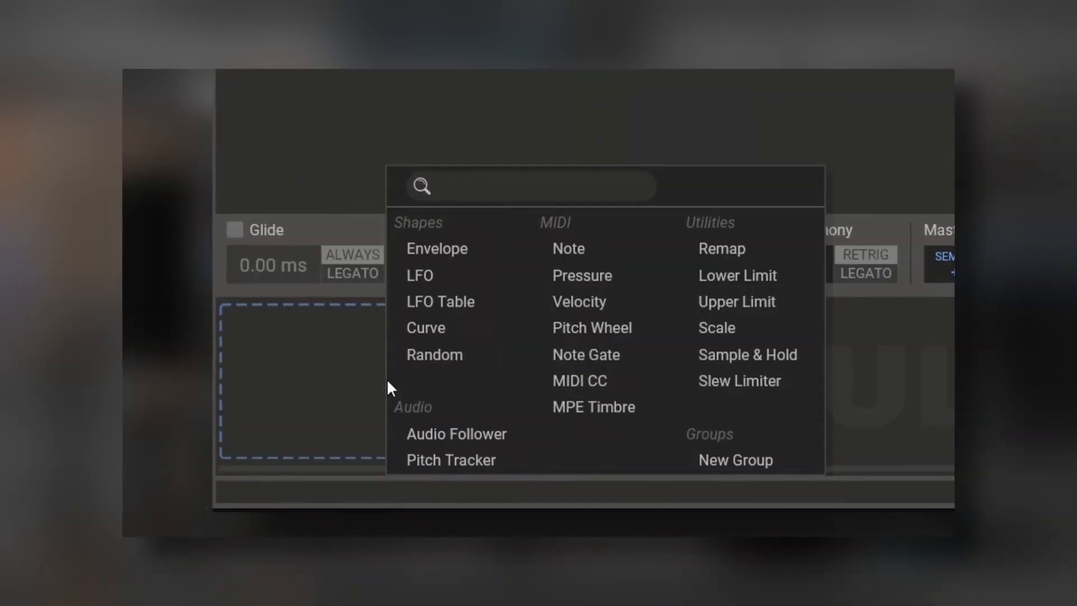
# Add a Curve modulator from the Shapes group to the empty modulator slot.
pyautogui.click(426, 328)
# Raise the E-Kick's pitch modulation decay to maximum, bring it down to about 158 ms, and adjust the modulation curve.
pyautogui.moveTo(695, 445); pyautogui.dragTo(630, 67)
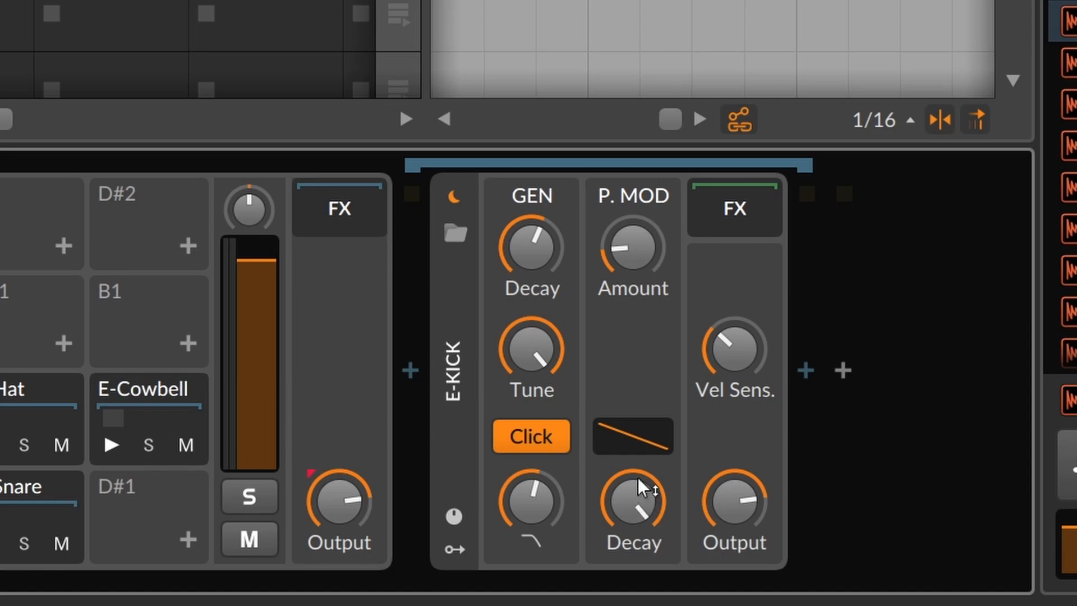
pyautogui.moveTo(645, 447)
pyautogui.mouseDown()
pyautogui.moveTo(644, 437)
pyautogui.moveTo(645, 447)
pyautogui.mouseUp()
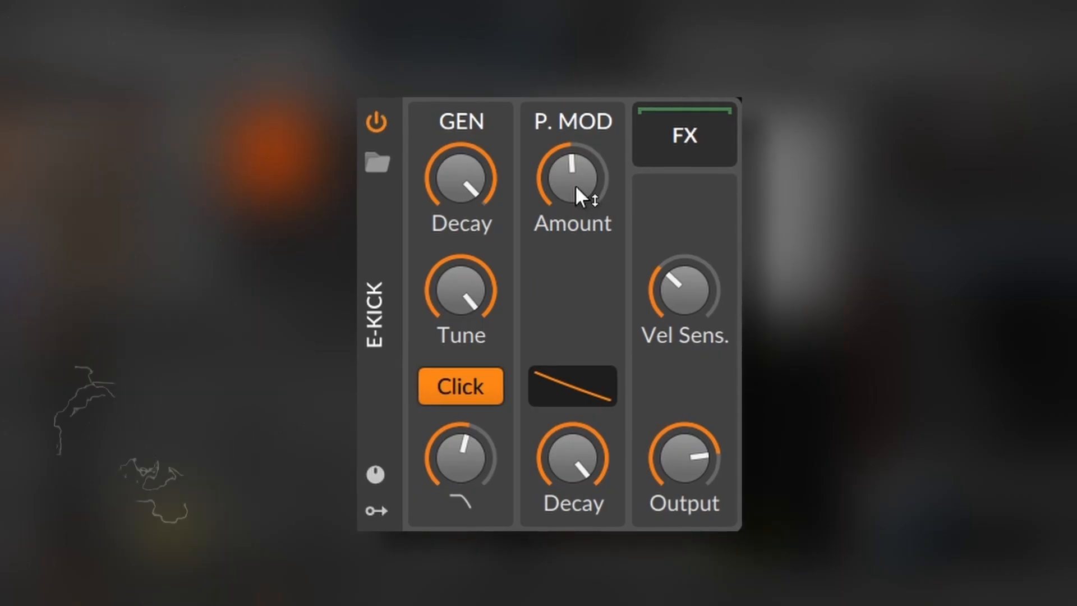
pyautogui.moveTo(573, 461); pyautogui.dragTo(573, 569)
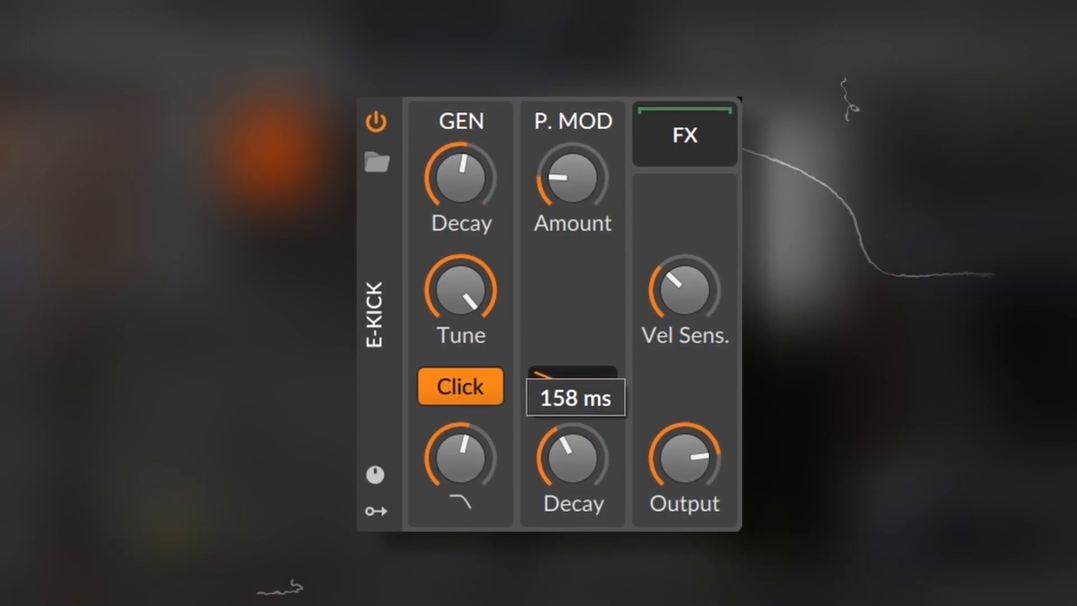
pyautogui.moveTo(573, 388); pyautogui.dragTo(588, 426)
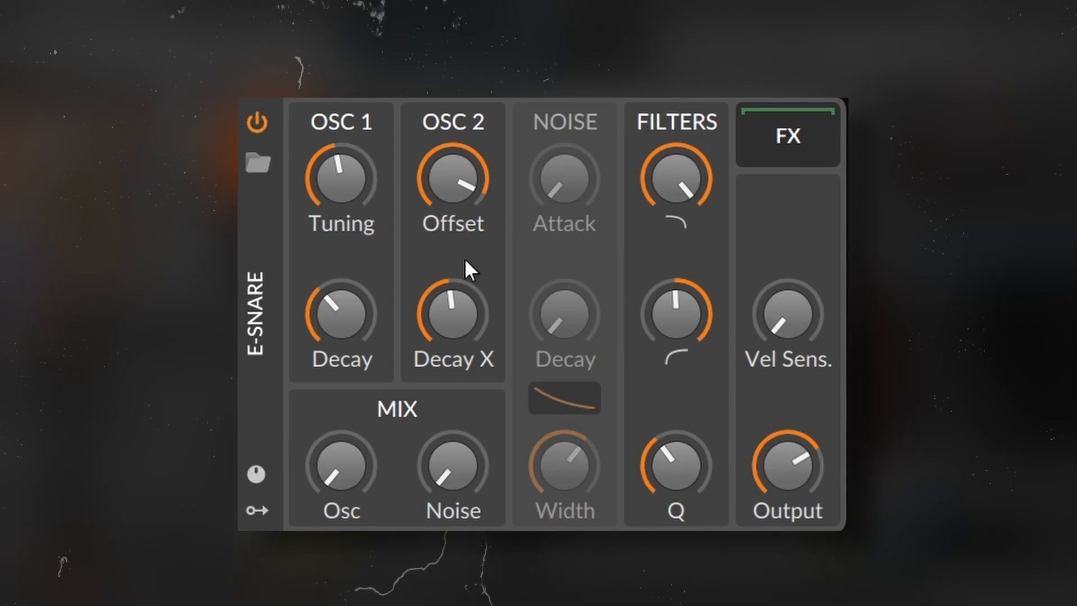
# Sweep the E-Snare's OSC 1 tuning down to 51.9 Hz and back to about mid-range, and adjust the oscillator's decay.
pyautogui.moveTo(339, 177); pyautogui.dragTo(338, 122)
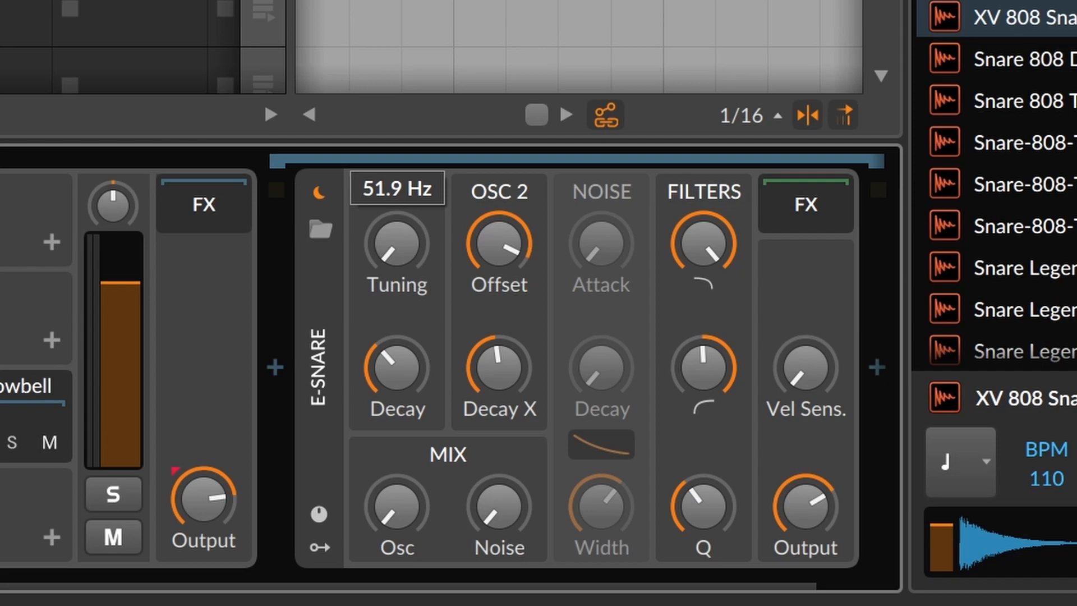
pyautogui.moveTo(386, 226); pyautogui.dragTo(386, 191)
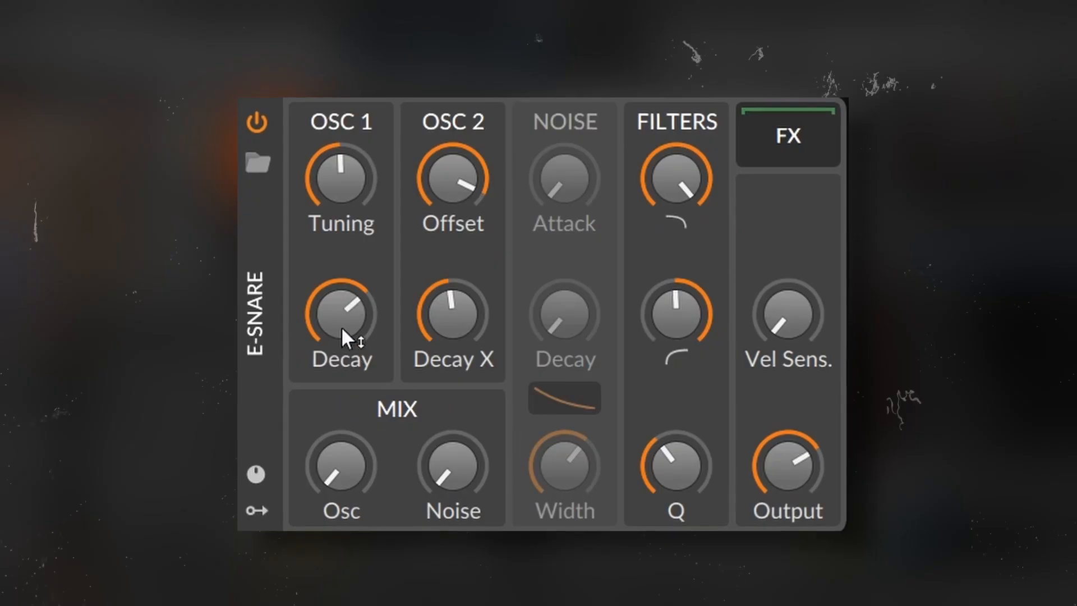
pyautogui.moveTo(397, 381)
pyautogui.mouseDown()
pyautogui.moveTo(397, 365)
pyautogui.moveTo(397, 393)
pyautogui.moveTo(397, 376)
pyautogui.mouseUp()
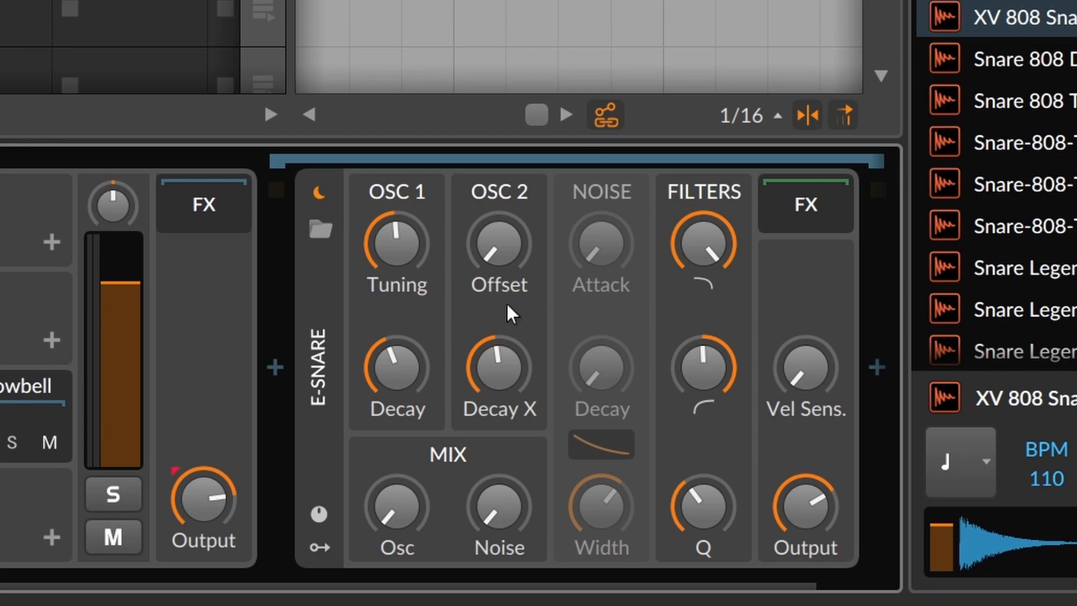
# Bring the E-Snare's OSC 2 offset to its minimum and sweep the Osc mix level between zero and 100 %.
pyautogui.moveTo(490, 264); pyautogui.dragTo(490, 265)
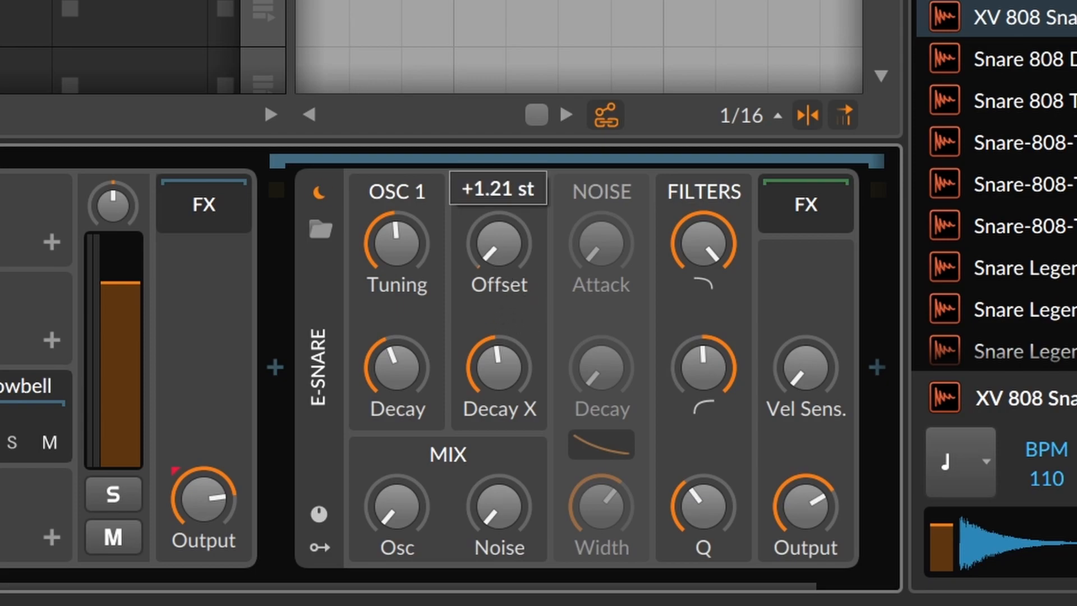
pyautogui.moveTo(490, 265); pyautogui.dragTo(490, 267)
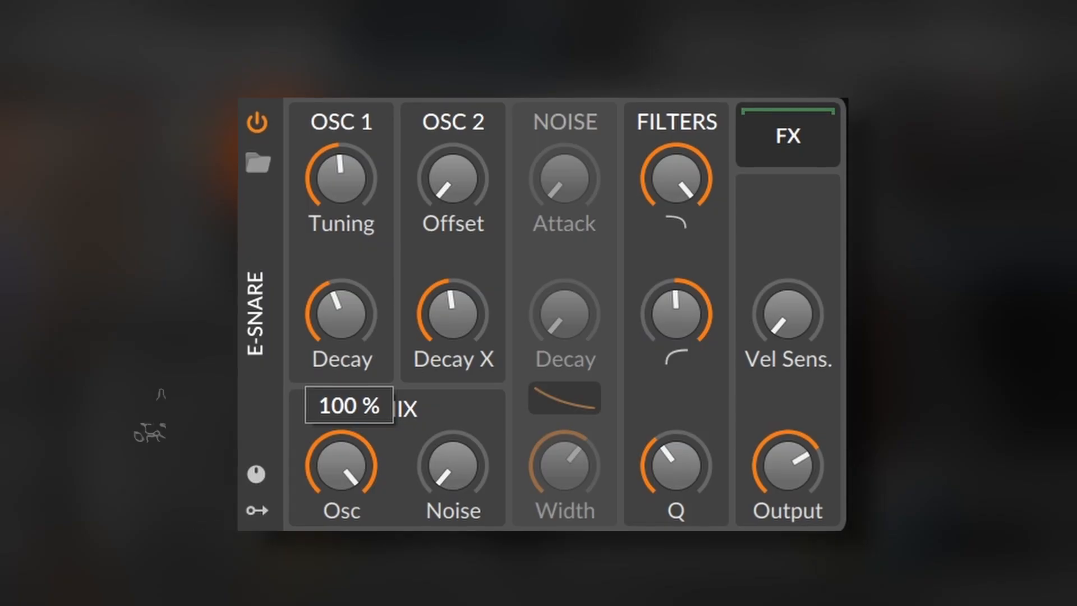
pyautogui.moveTo(408, 404); pyautogui.dragTo(408, 515)
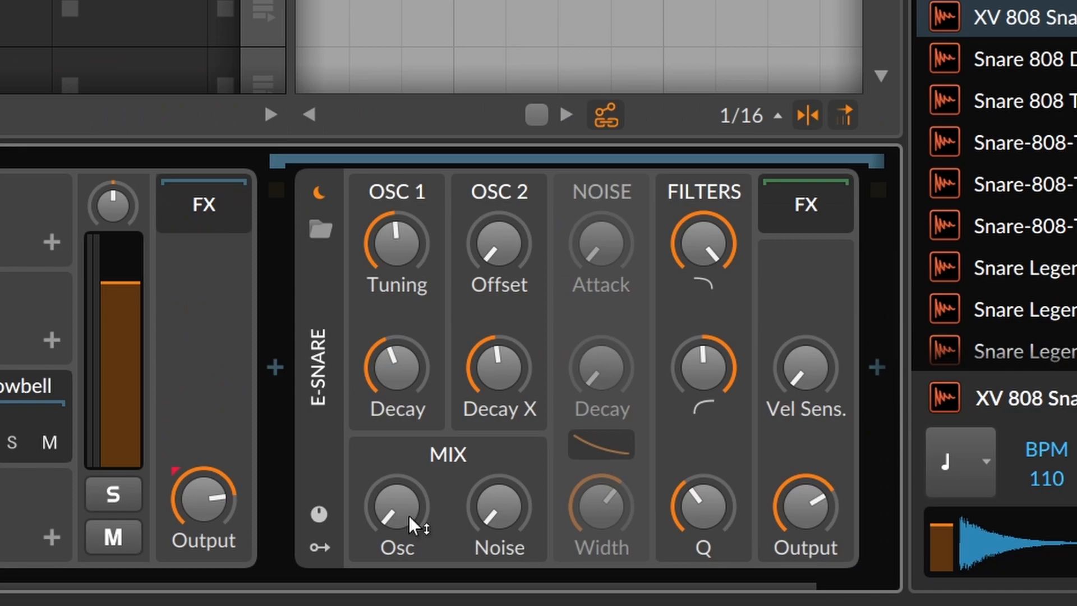
pyautogui.moveTo(415, 520); pyautogui.dragTo(415, 508)
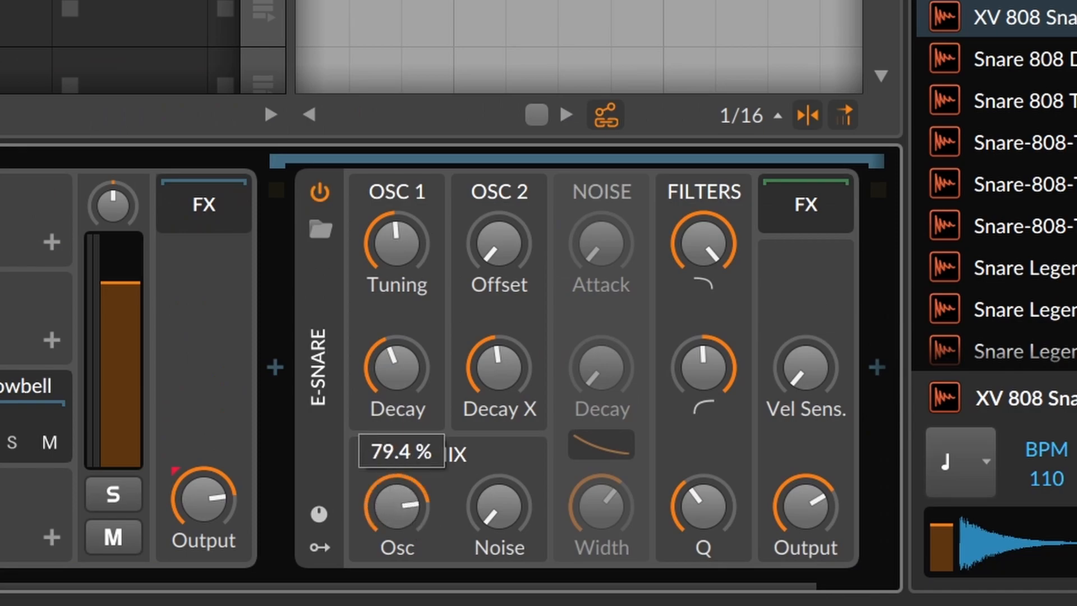
# Raise the E-Snare's OSC 2 offset to about three quarters and set Decay X slightly above its midpoint.
pyautogui.moveTo(499, 244)
pyautogui.mouseDown()
pyautogui.moveTo(498, 218)
pyautogui.moveTo(499, 242)
pyautogui.mouseUp()
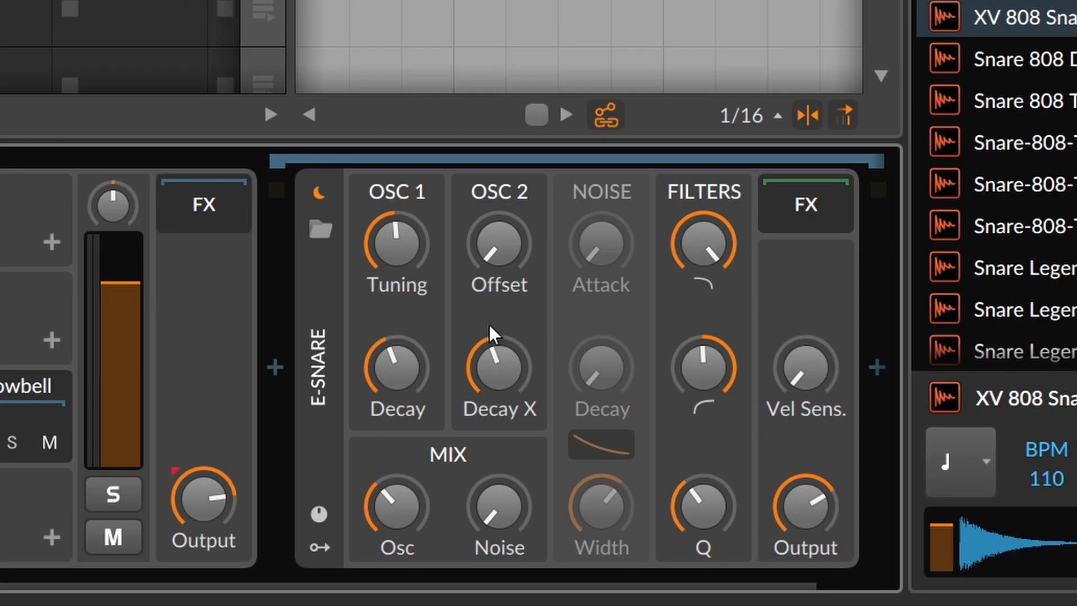
pyautogui.moveTo(489, 325); pyautogui.dragTo(489, 321)
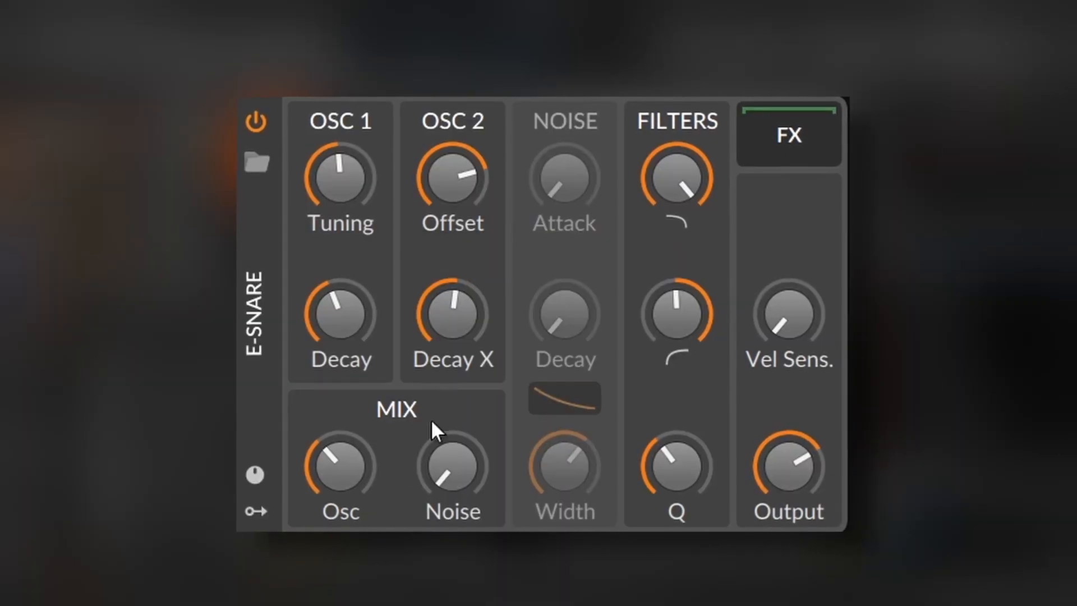
# Lower the E-Snare's Osc mix level and blend in some noise.
pyautogui.moveTo(395, 506); pyautogui.dragTo(396, 516)
pyautogui.moveTo(524, 504)
pyautogui.mouseDown()
pyautogui.moveTo(524, 513)
pyautogui.moveTo(526, 503)
pyautogui.mouseUp()
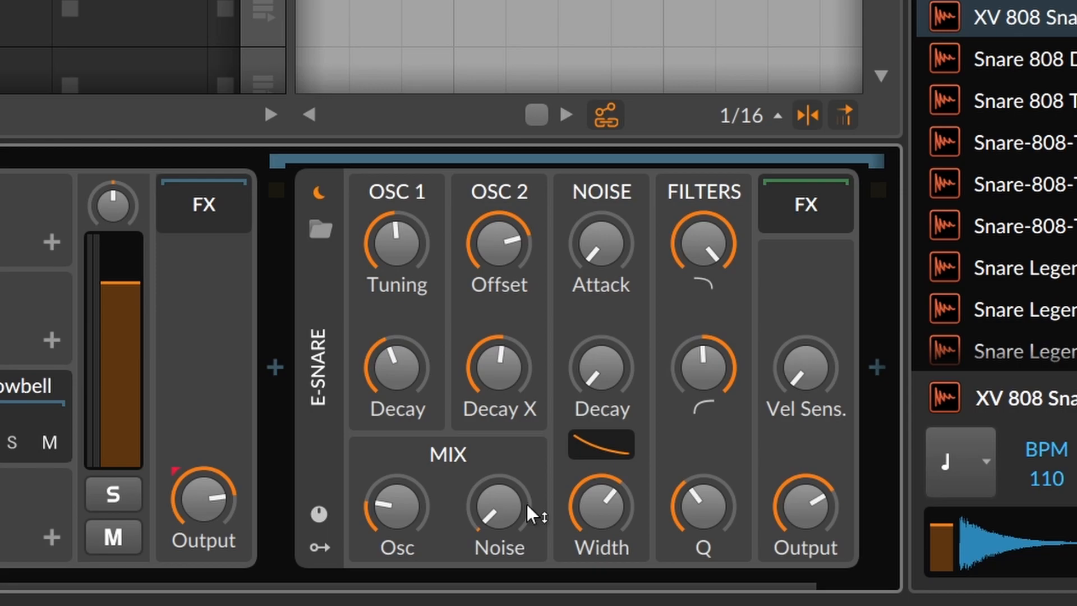
pyautogui.moveTo(513, 510); pyautogui.dragTo(567, 410)
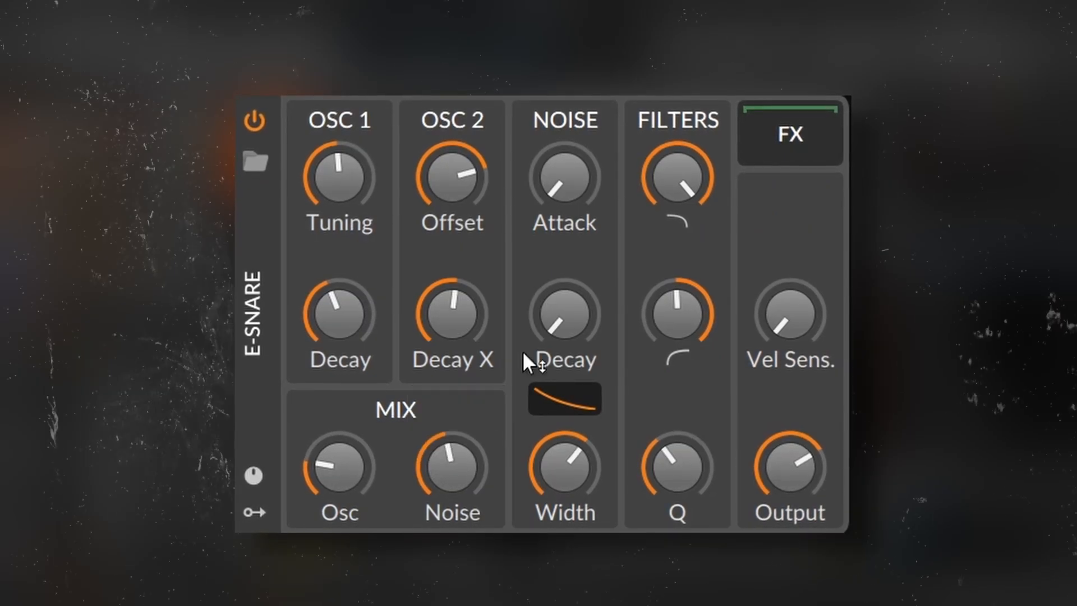
# Raise the E-Snare's noise attack to 31.6 ms and ease it back slightly, and set the noise decay to about 287 ms.
pyautogui.moveTo(523, 352); pyautogui.dragTo(524, 300)
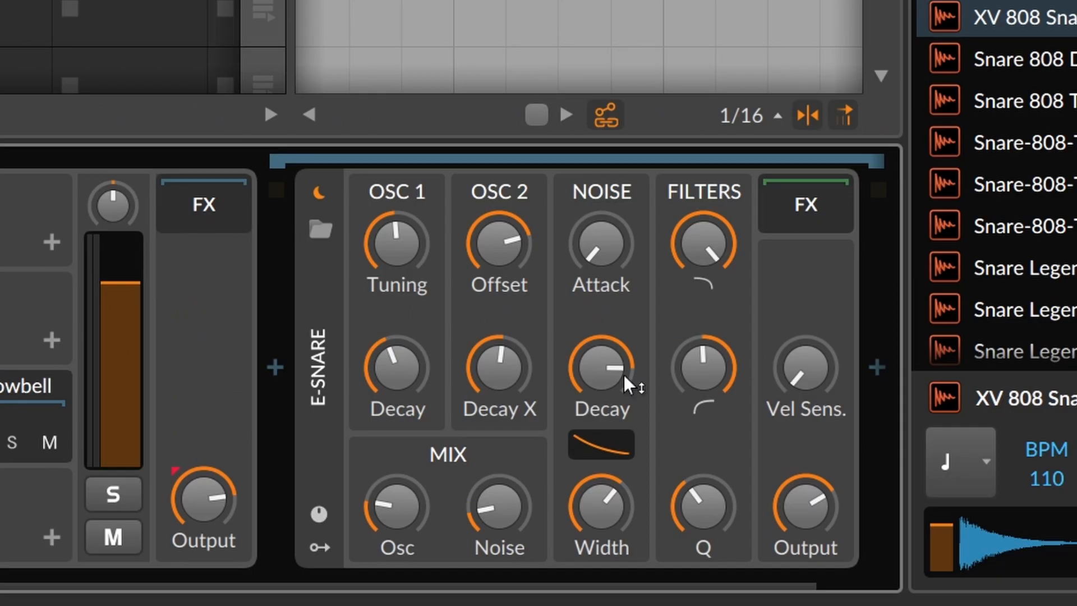
pyautogui.moveTo(624, 375); pyautogui.dragTo(623, 429)
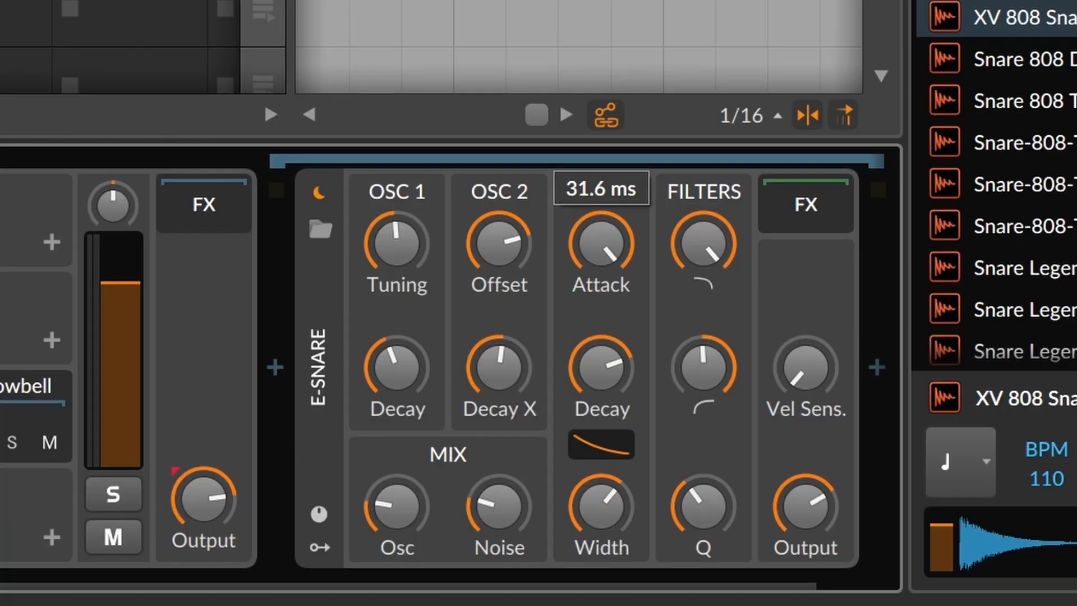
pyautogui.moveTo(617, 251); pyautogui.dragTo(617, 250)
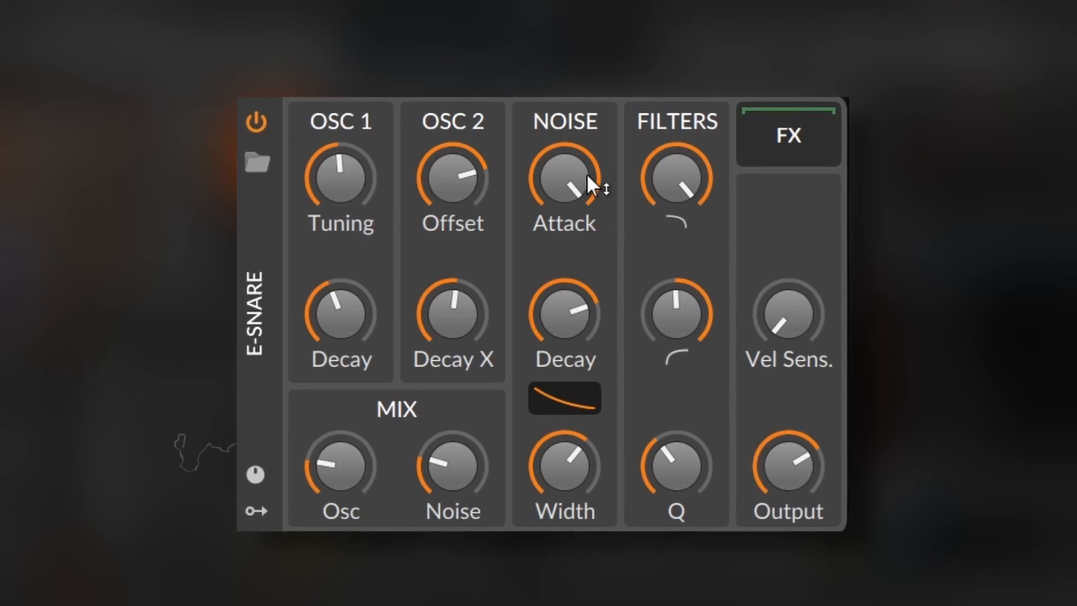
pyautogui.moveTo(587, 174); pyautogui.dragTo(587, 191)
pyautogui.moveTo(580, 301); pyautogui.dragTo(580, 310)
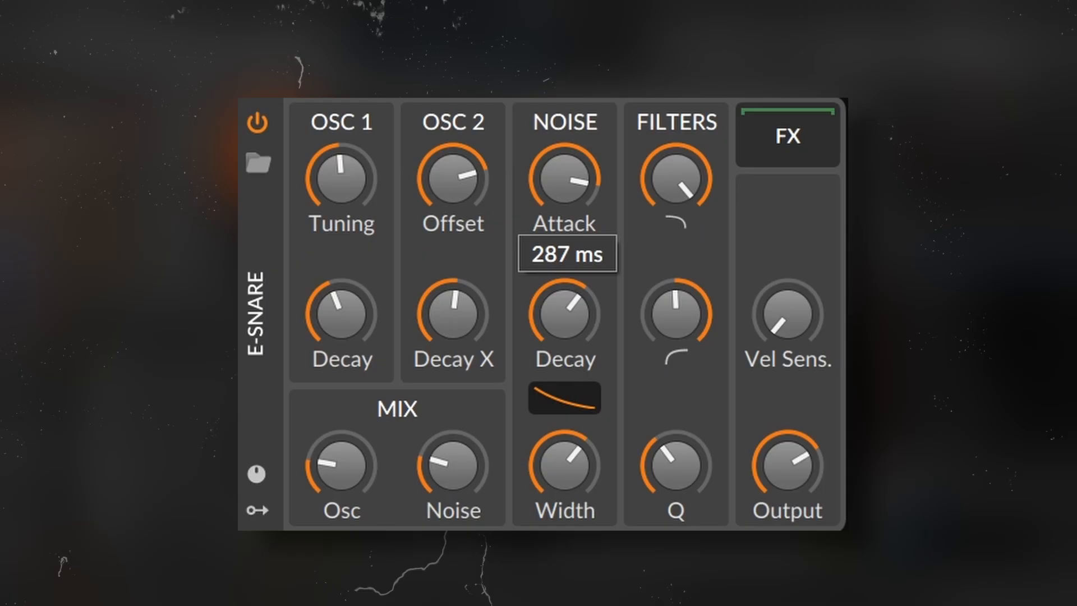
pyautogui.moveTo(601, 367); pyautogui.dragTo(601, 356)
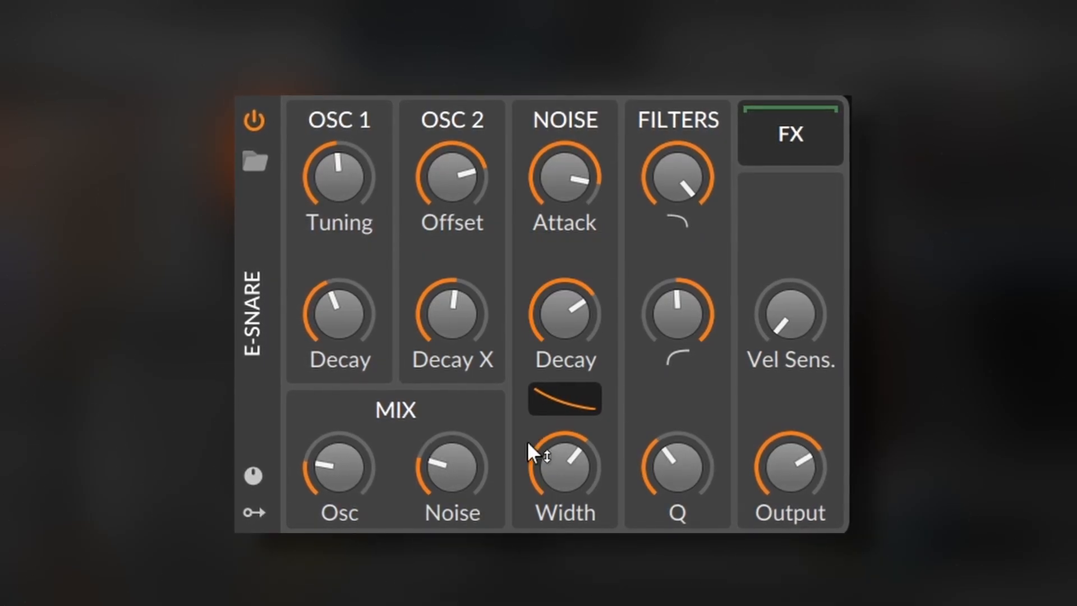
# Narrow the E-Snare's noise width to 28.6 % and widen it again slightly.
pyautogui.moveTo(610, 518)
pyautogui.mouseDown()
pyautogui.moveTo(610, 566)
pyautogui.moveTo(610, 539)
pyautogui.mouseUp()
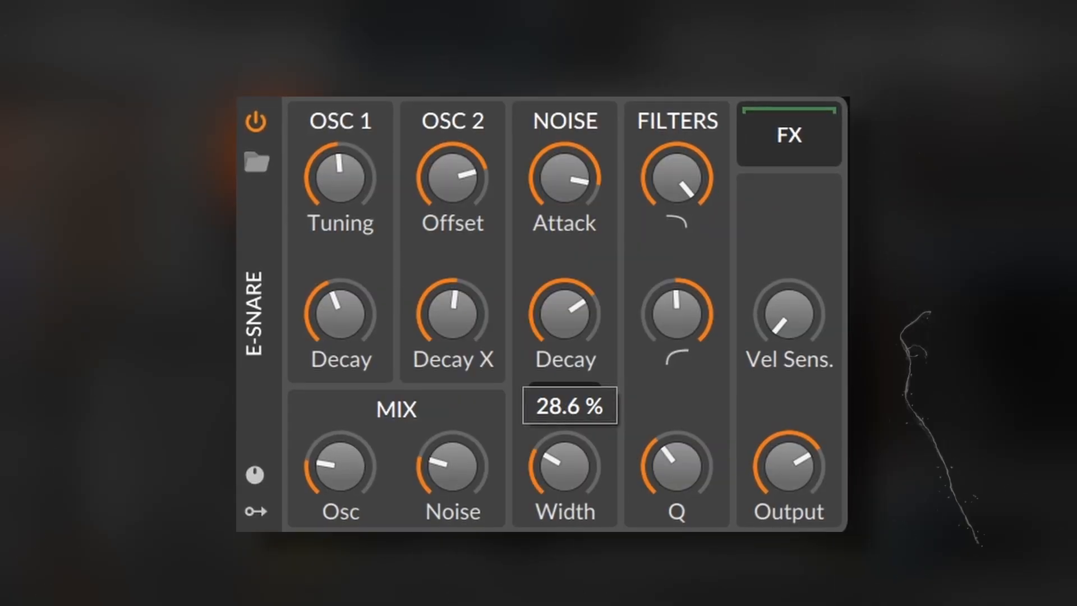
pyautogui.moveTo(564, 465)
pyautogui.mouseDown()
pyautogui.moveTo(564, 443)
pyautogui.moveTo(564, 457)
pyautogui.mouseUp()
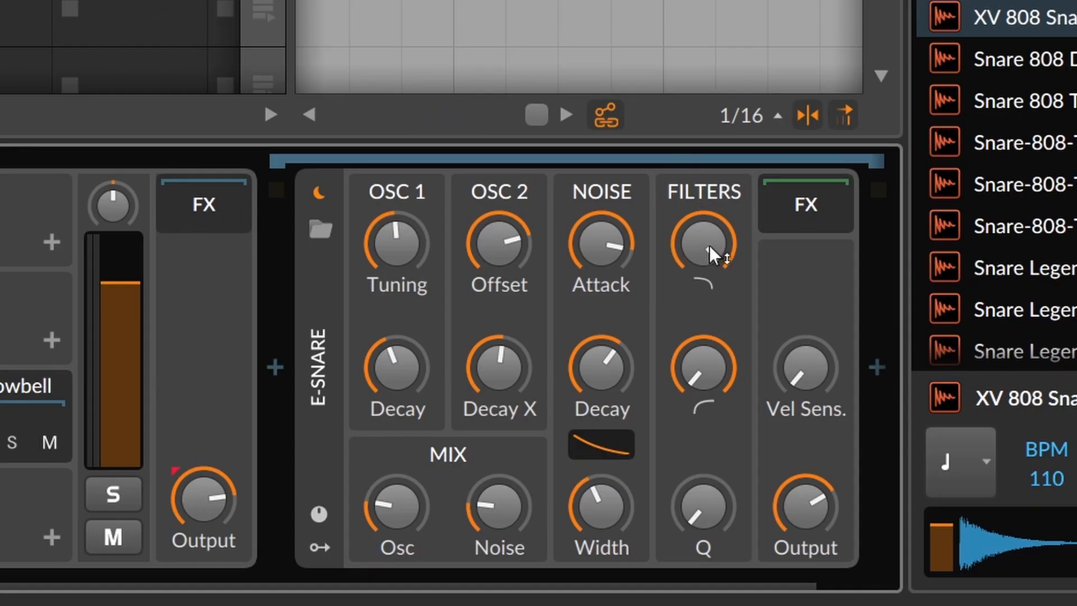
# Sweep the E-Snare's low-pass filter, and raise the high-pass cutoff from 78.7 Hz to just below mid-range.
pyautogui.moveTo(709, 245); pyautogui.dragTo(709, 239)
pyautogui.moveTo(684, 179)
pyautogui.mouseDown()
pyautogui.moveTo(684, 256)
pyautogui.moveTo(684, 177)
pyautogui.mouseUp()
pyautogui.moveTo(703, 368); pyautogui.dragTo(703, 365)
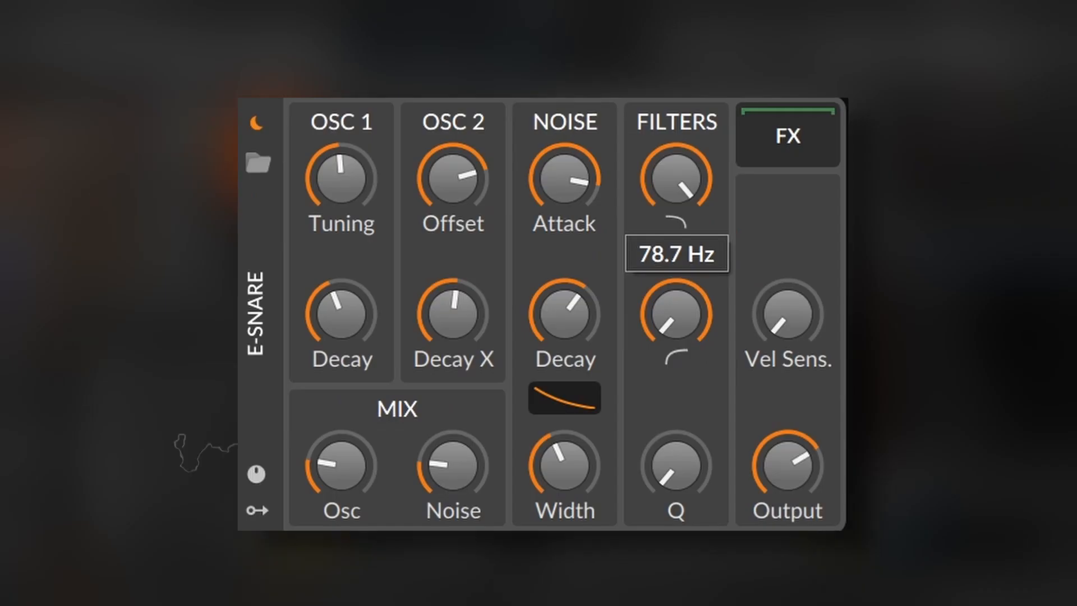
pyautogui.moveTo(677, 313)
pyautogui.mouseDown()
pyautogui.moveTo(677, 265)
pyautogui.moveTo(677, 297)
pyautogui.mouseUp()
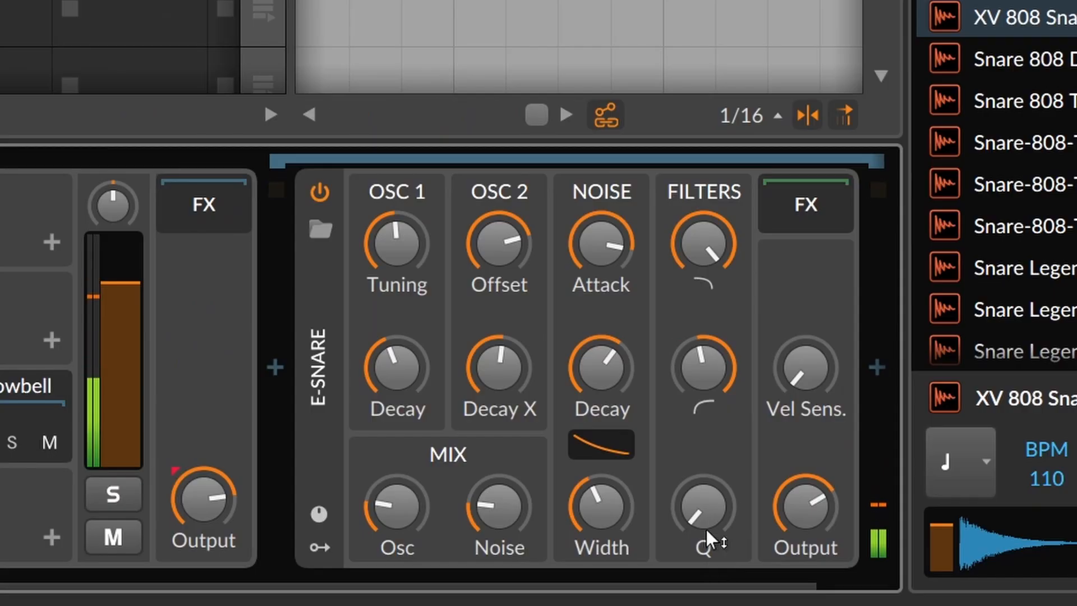
# Increase the E-Snare's filter Q to about 6.24 and sweep the high-pass cutoff with the resonance applied.
pyautogui.moveTo(704, 525); pyautogui.dragTo(705, 522)
pyautogui.moveTo(678, 467); pyautogui.dragTo(677, 387)
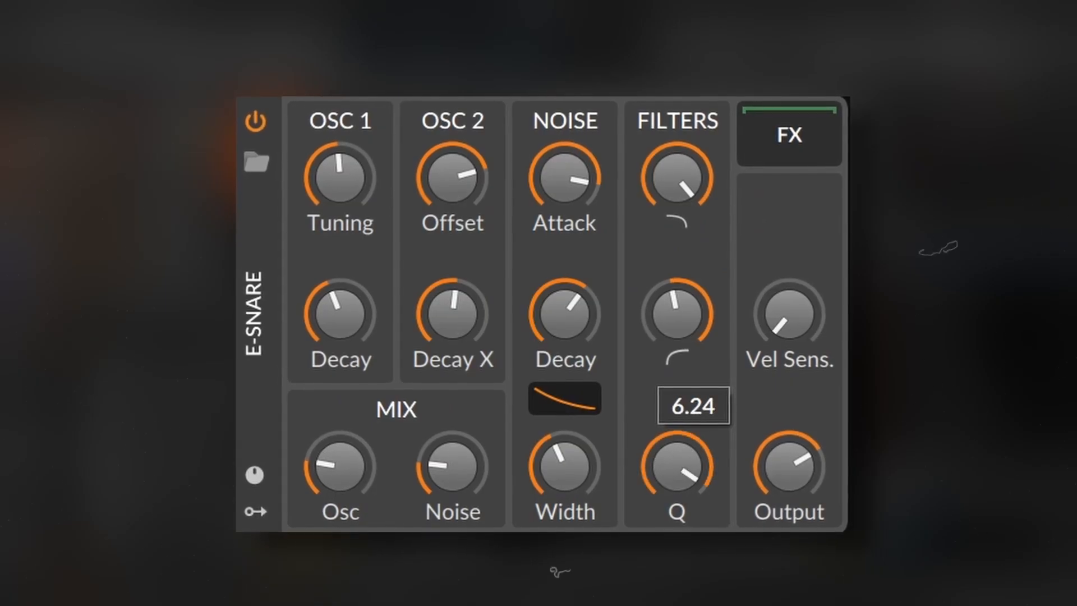
pyautogui.moveTo(678, 314); pyautogui.dragTo(677, 296)
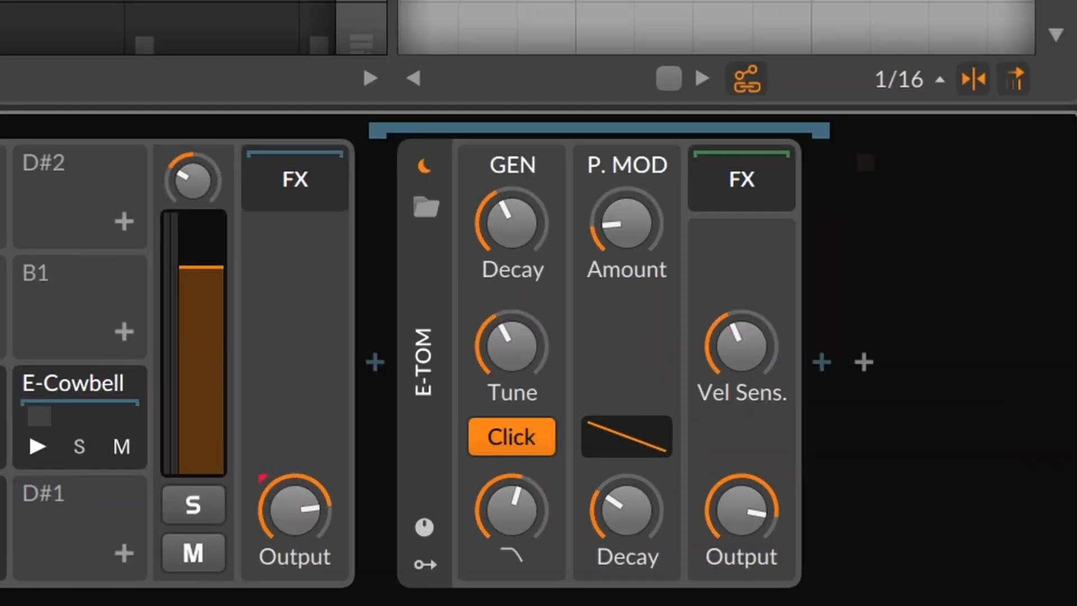
# Lower the E-Tom's tuning and adjust its generator decay.
pyautogui.moveTo(521, 356)
pyautogui.mouseDown()
pyautogui.moveTo(521, 336)
pyautogui.moveTo(522, 365)
pyautogui.mouseUp()
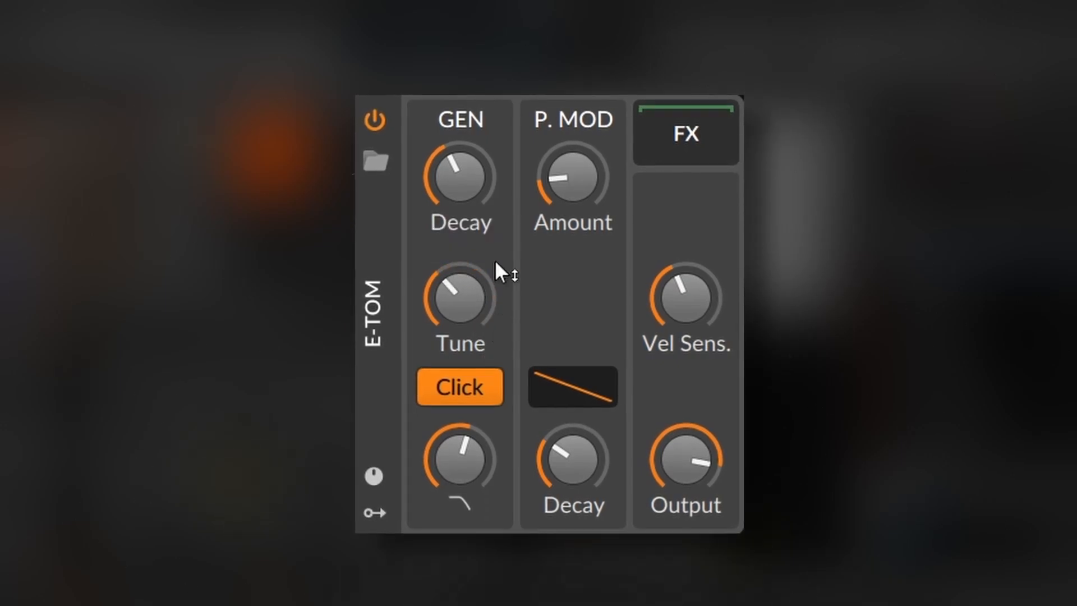
pyautogui.moveTo(459, 177); pyautogui.dragTo(460, 193)
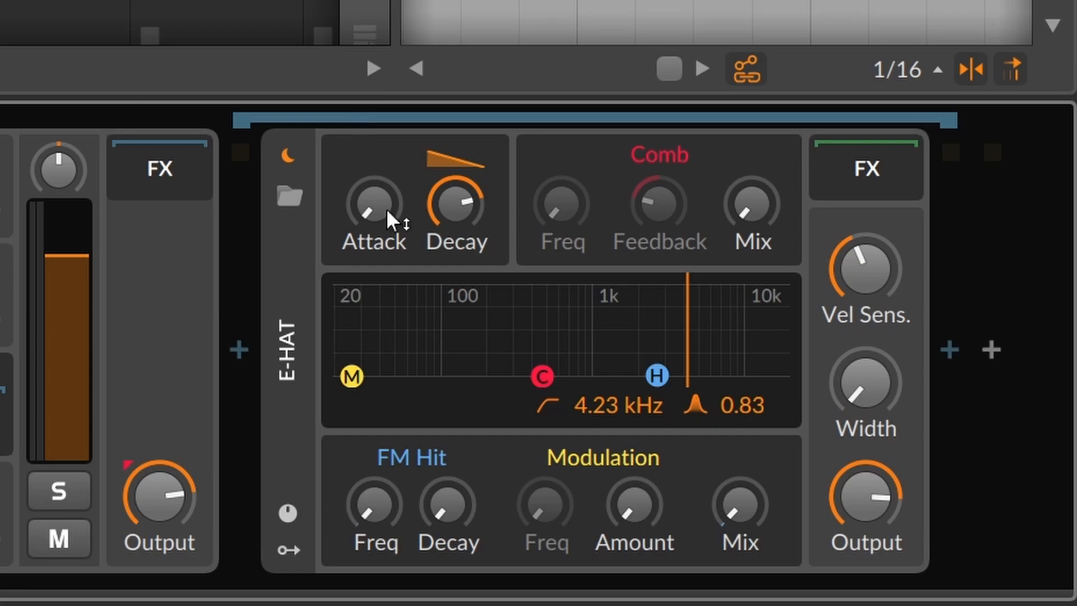
# Sweep the E-Hat's attack to maximum and back to minimum, and shorten its decay to about mid-range.
pyautogui.moveTo(353, 169); pyautogui.dragTo(353, 73)
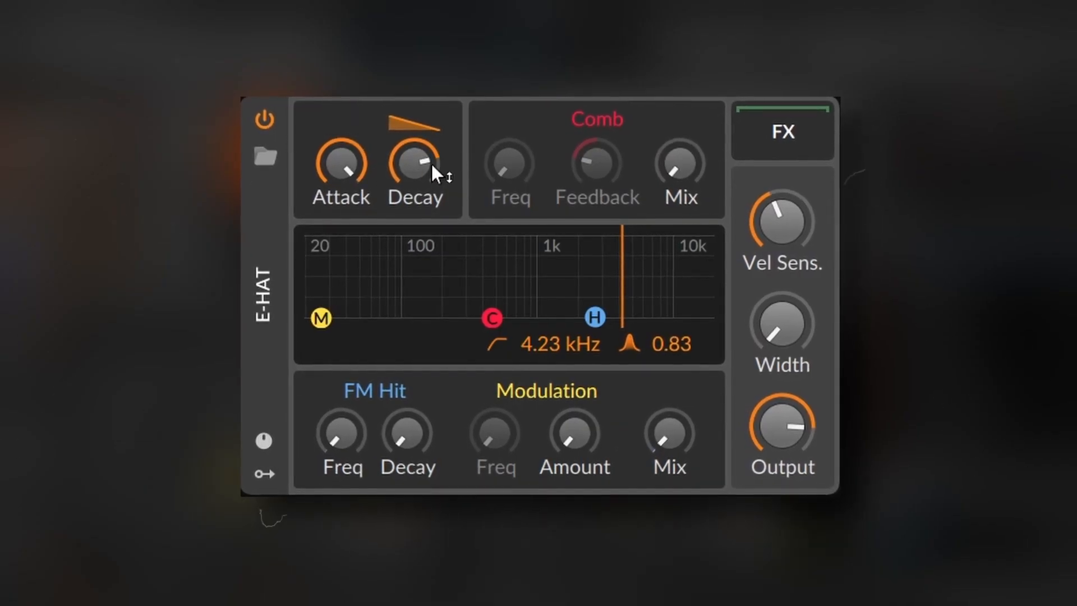
pyautogui.moveTo(430, 163); pyautogui.dragTo(431, 219)
pyautogui.moveTo(346, 168); pyautogui.dragTo(346, 279)
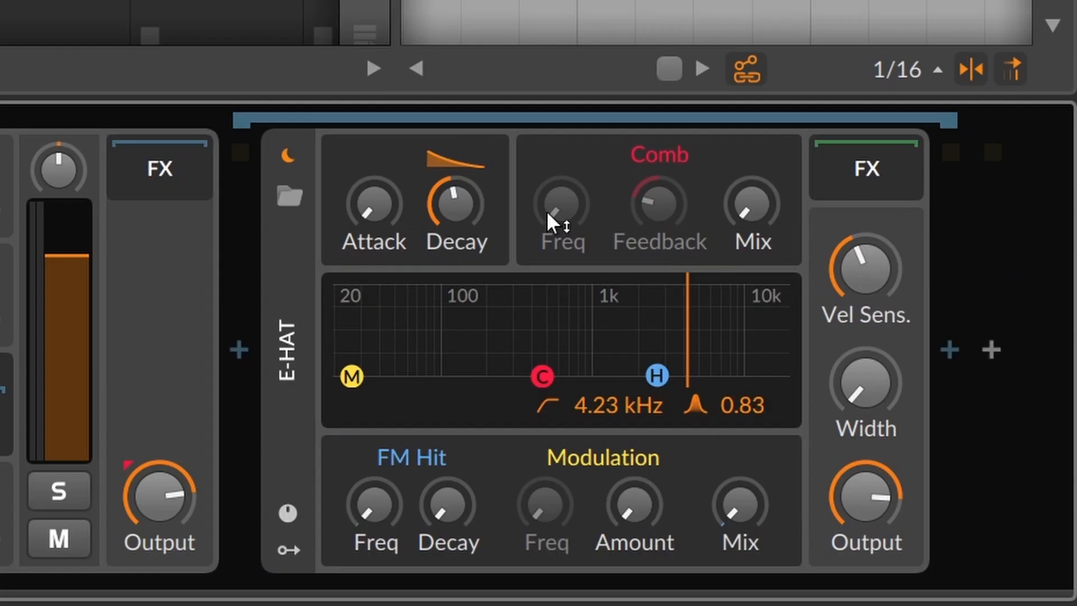
# Dial in the E-Hat's comb filter, sweeping its frequency through 2.91 kHz and raising the feedback slightly above centre.
pyautogui.moveTo(550, 215); pyautogui.dragTo(548, 213)
pyautogui.moveTo(551, 213); pyautogui.dragTo(550, 179)
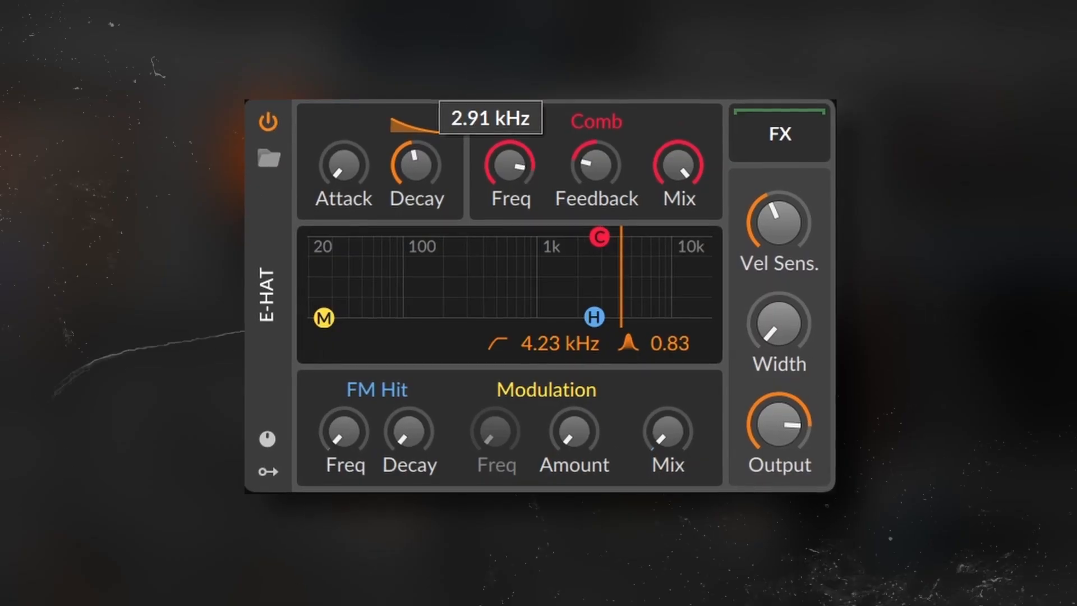
pyautogui.moveTo(509, 163); pyautogui.dragTo(509, 179)
pyautogui.moveTo(596, 162); pyautogui.dragTo(596, 123)
pyautogui.moveTo(510, 163); pyautogui.dragTo(509, 141)
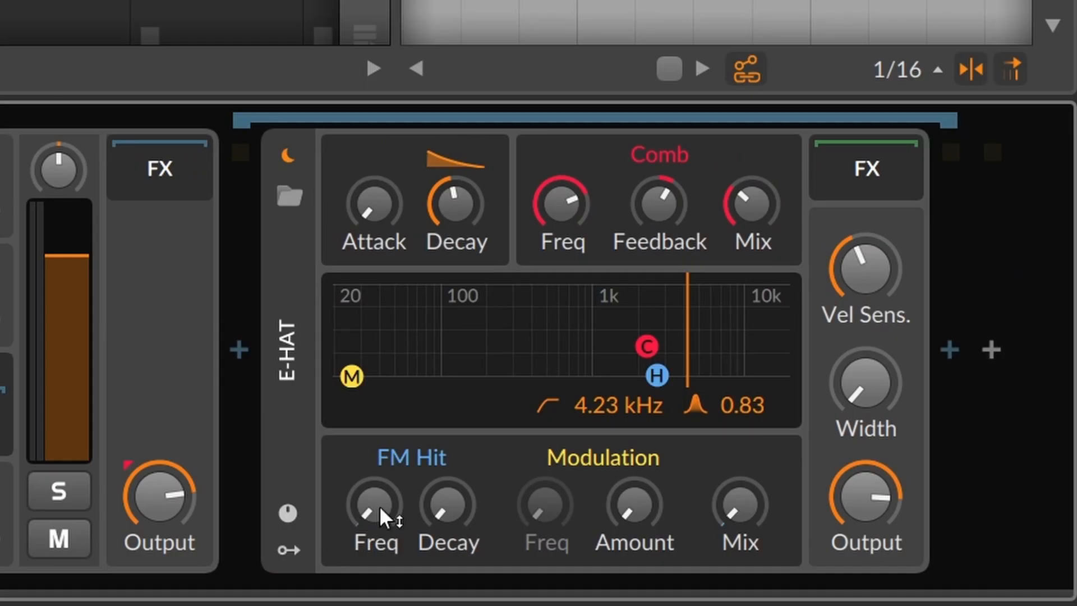
# Bring up the E-Hat's FM Hit frequency, then raise the modulation amount and sweep the modulation frequency.
pyautogui.moveTo(383, 521); pyautogui.dragTo(383, 494)
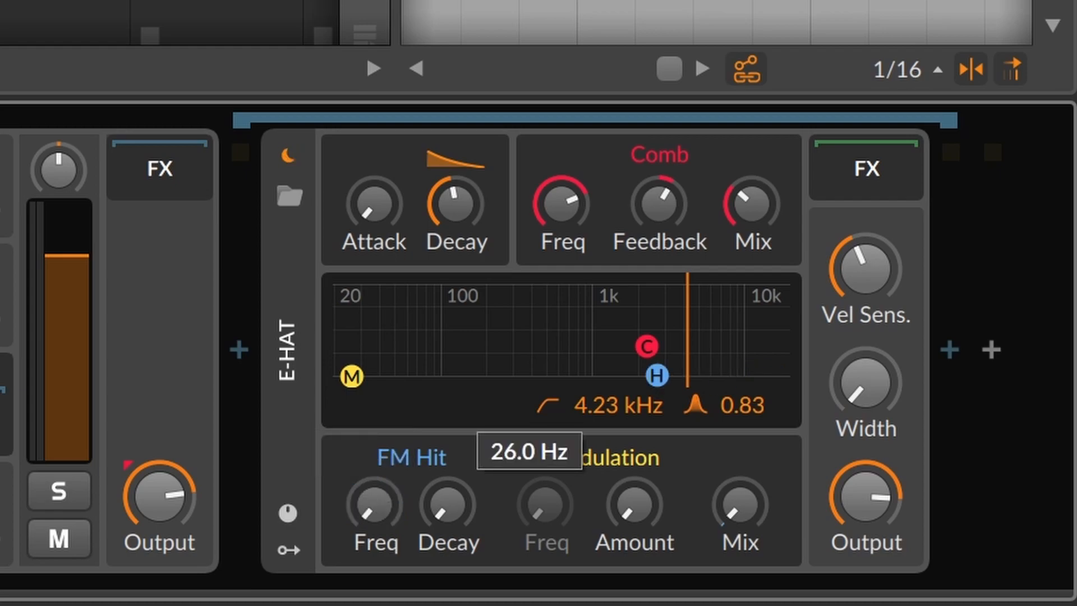
pyautogui.moveTo(544, 505)
pyautogui.mouseDown()
pyautogui.moveTo(545, 480)
pyautogui.moveTo(545, 513)
pyautogui.mouseUp()
pyautogui.moveTo(556, 443); pyautogui.dragTo(555, 387)
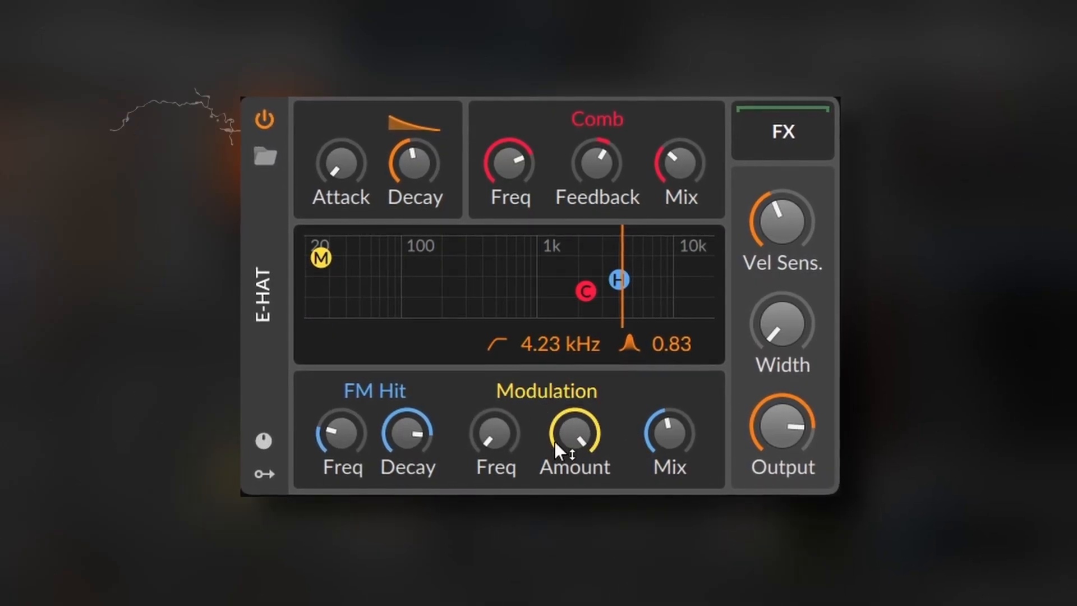
pyautogui.moveTo(493, 433)
pyautogui.mouseDown()
pyautogui.moveTo(493, 405)
pyautogui.moveTo(493, 433)
pyautogui.mouseUp()
pyautogui.moveTo(552, 467); pyautogui.dragTo(553, 483)
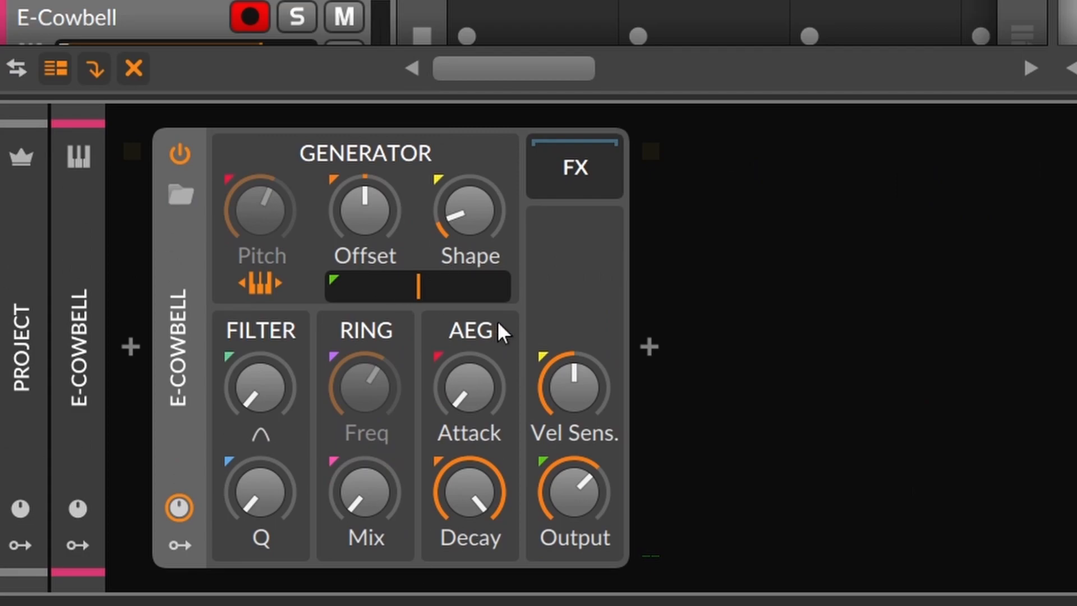
# Reduce the E-Cowbell's velocity sensitivity to minimum, sweep the generator offset, and raise the shape to about mid-range.
pyautogui.moveTo(550, 387); pyautogui.dragTo(550, 466)
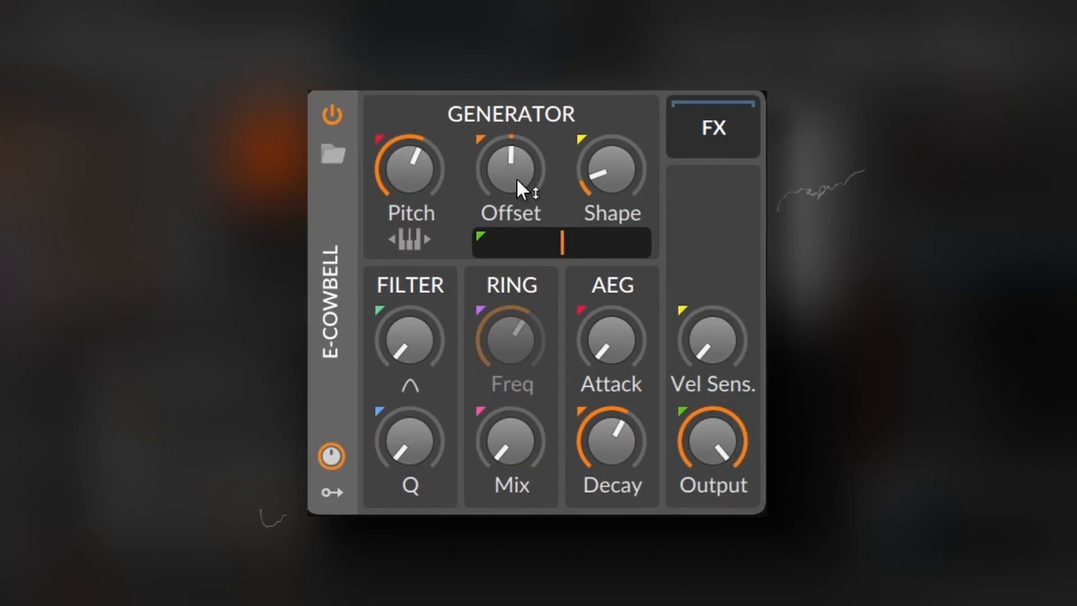
pyautogui.moveTo(516, 176)
pyautogui.mouseDown()
pyautogui.moveTo(517, 163)
pyautogui.moveTo(504, 168)
pyautogui.mouseUp()
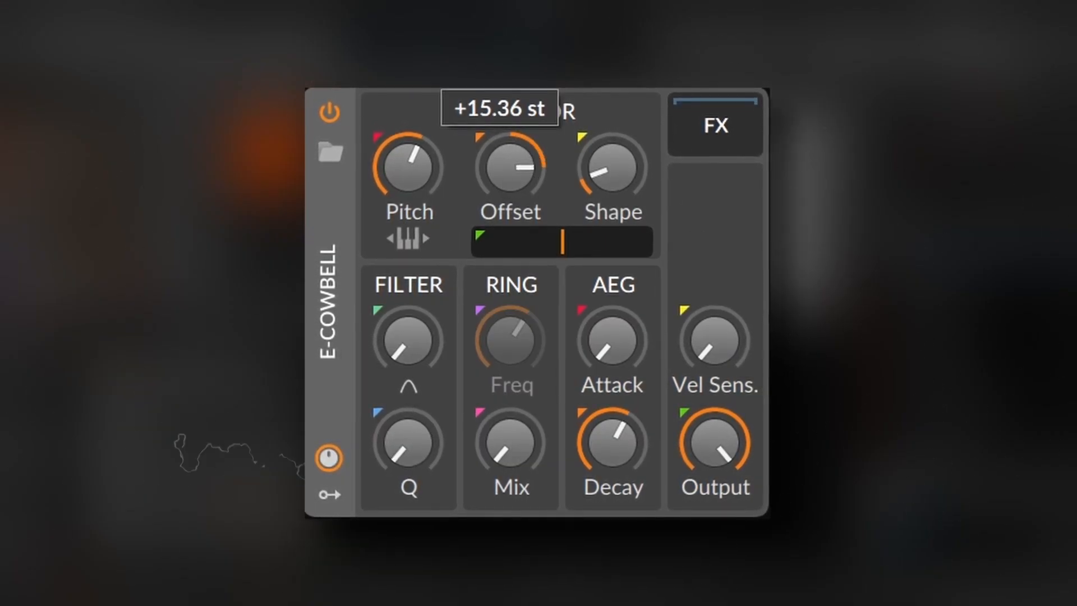
pyautogui.moveTo(469, 210); pyautogui.dragTo(469, 176)
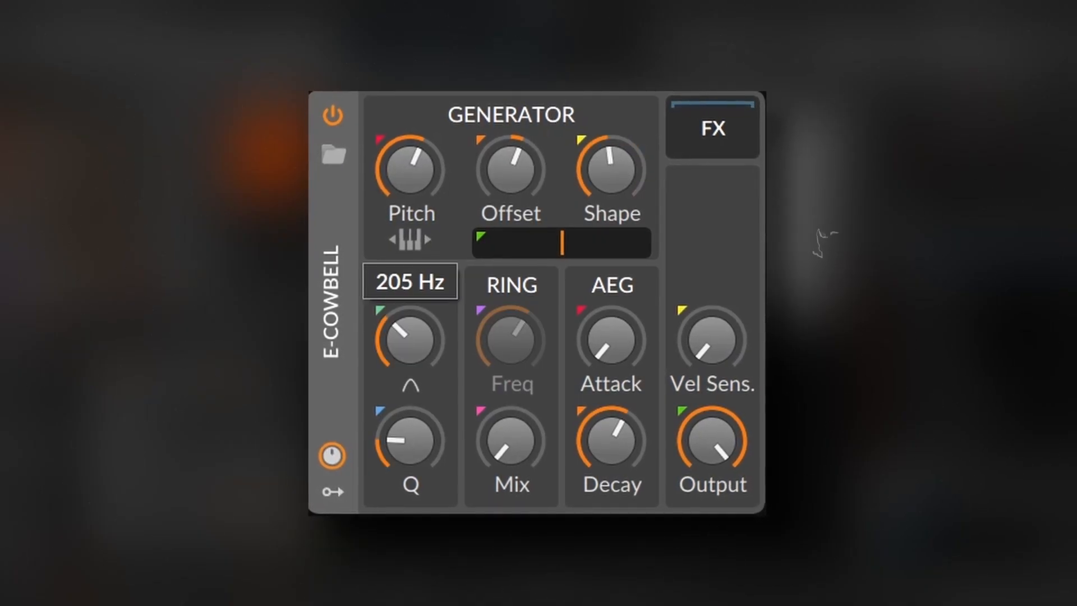
# Sweep the E-Cowbell's filter cutoff and ring frequency, and reduce the ring mix to about one third.
pyautogui.moveTo(408, 340)
pyautogui.mouseDown()
pyautogui.moveTo(408, 303)
pyautogui.moveTo(409, 339)
pyautogui.mouseUp()
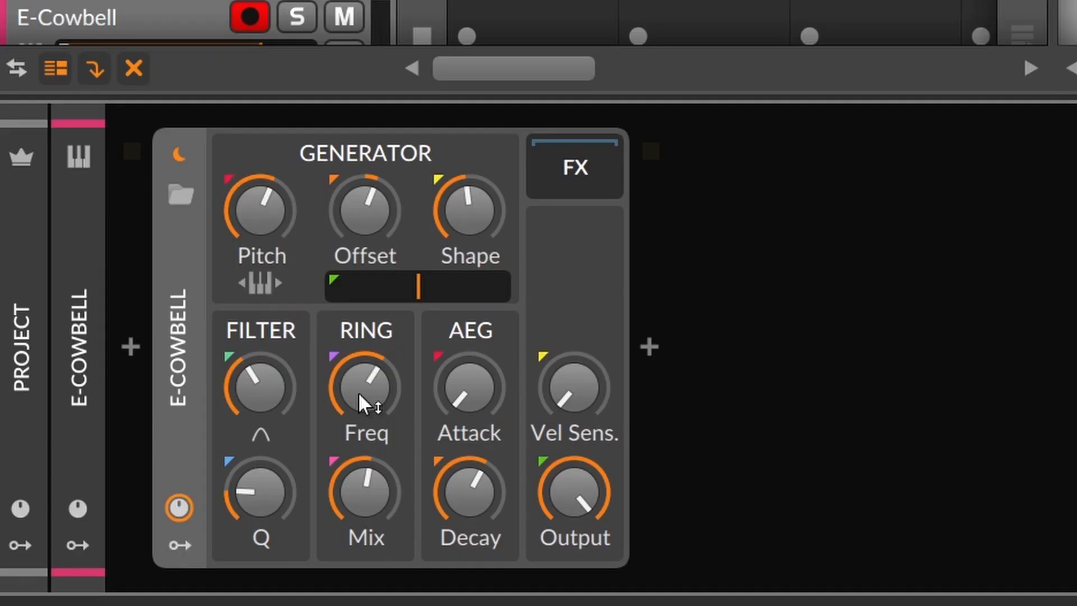
pyautogui.moveTo(360, 392); pyautogui.dragTo(360, 420)
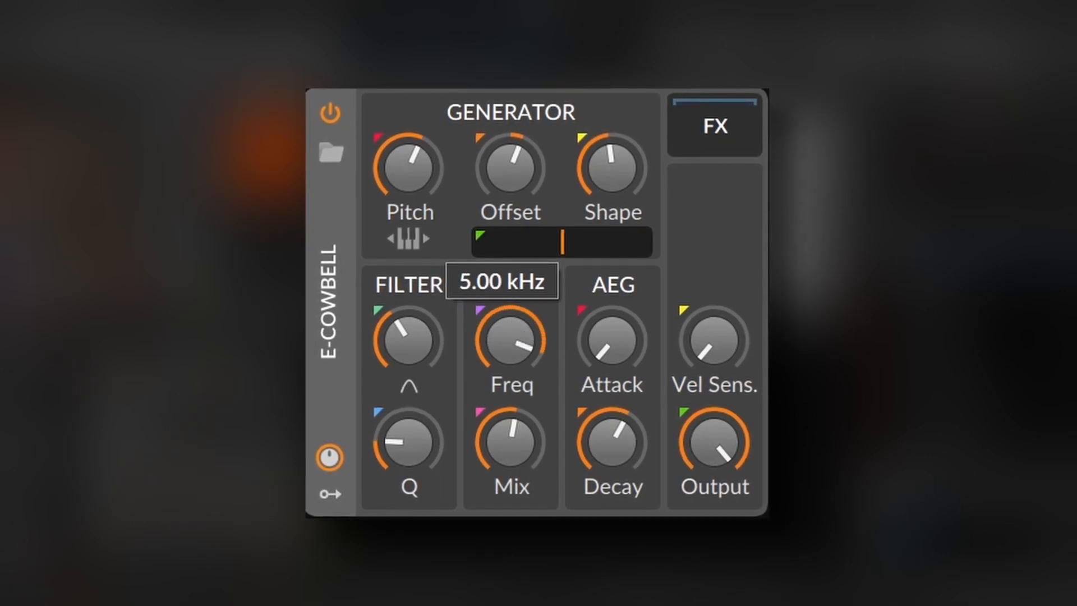
pyautogui.moveTo(509, 443); pyautogui.dragTo(509, 466)
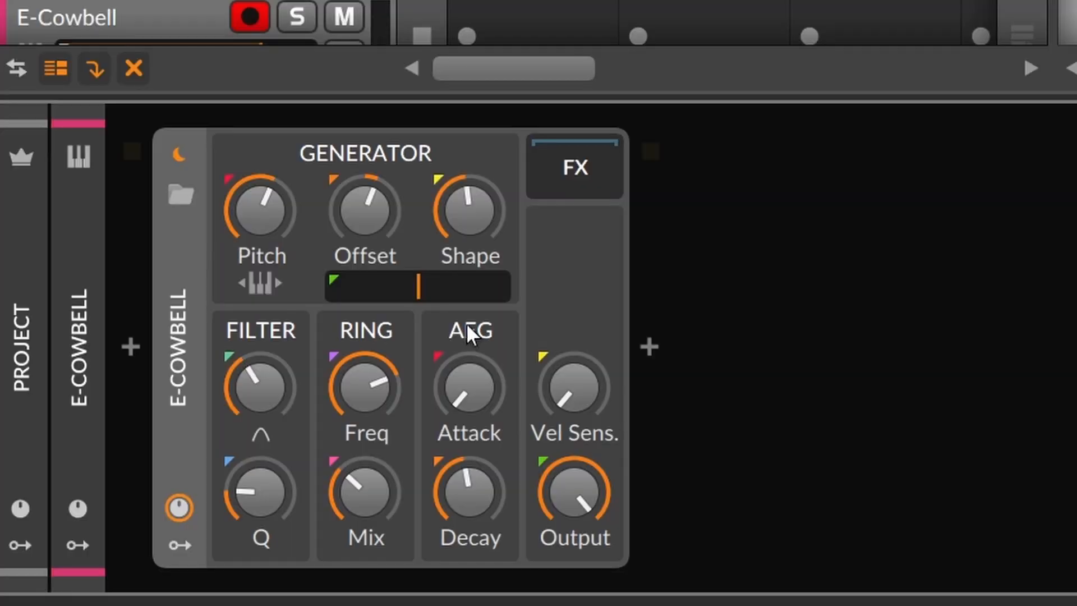
# Raise the E-Cowbell's attack slightly and sweep the generator's balance slider in both directions.
pyautogui.moveTo(452, 421); pyautogui.dragTo(452, 387)
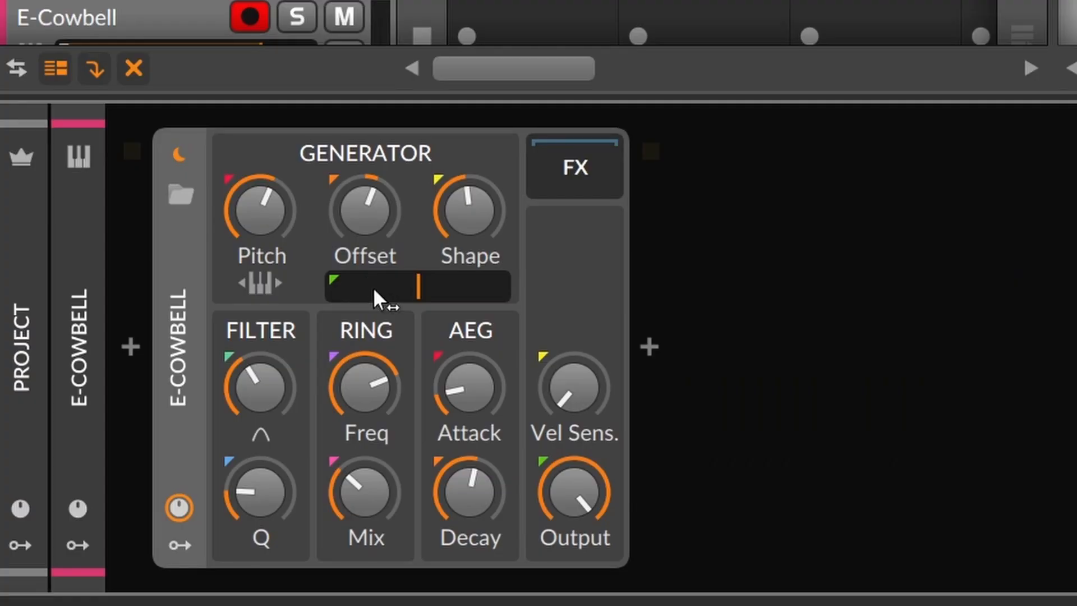
pyautogui.moveTo(373, 287); pyautogui.dragTo(485, 287)
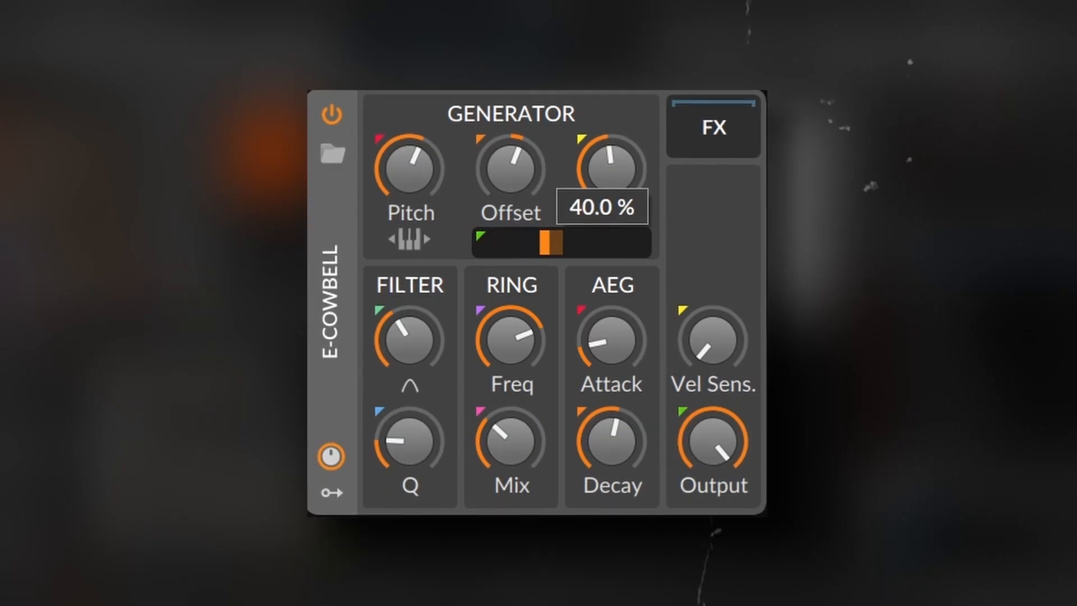
pyautogui.moveTo(625, 243); pyautogui.dragTo(540, 240)
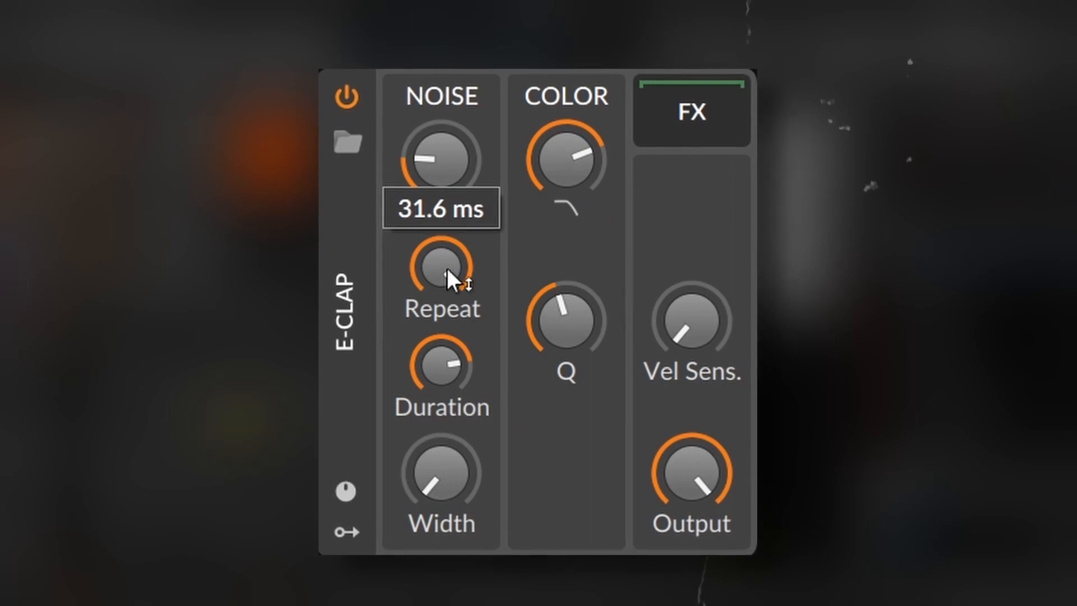
# Lower the E-Clap's noise repeat time from maximum, and adjust its noise decay and color filter Q.
pyautogui.moveTo(455, 255); pyautogui.dragTo(455, 291)
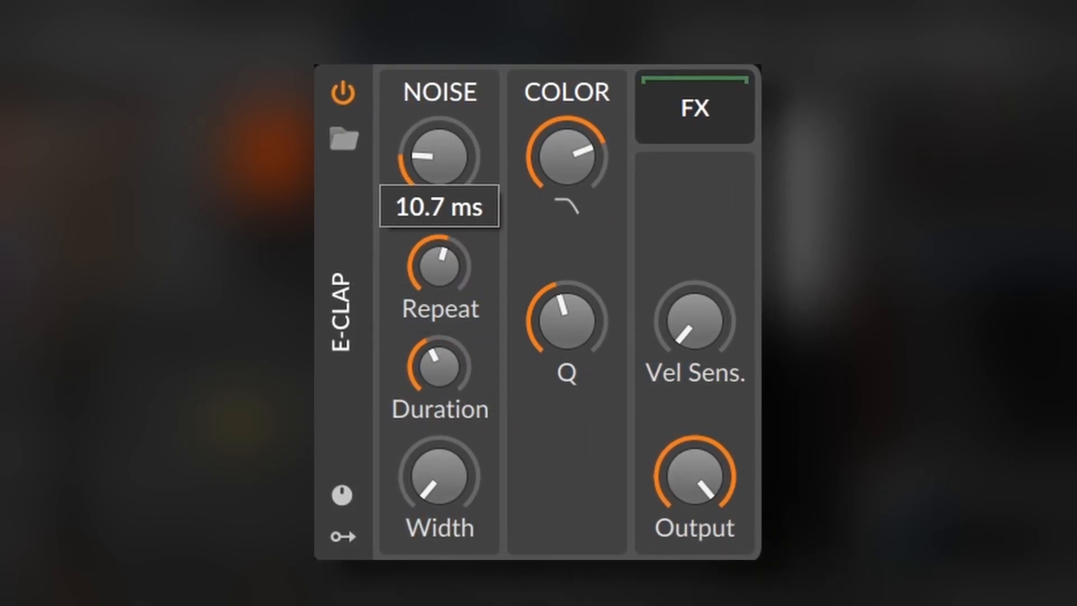
pyautogui.moveTo(449, 168); pyautogui.dragTo(450, 140)
pyautogui.click(566, 320)
pyautogui.moveTo(567, 320); pyautogui.dragTo(566, 330)
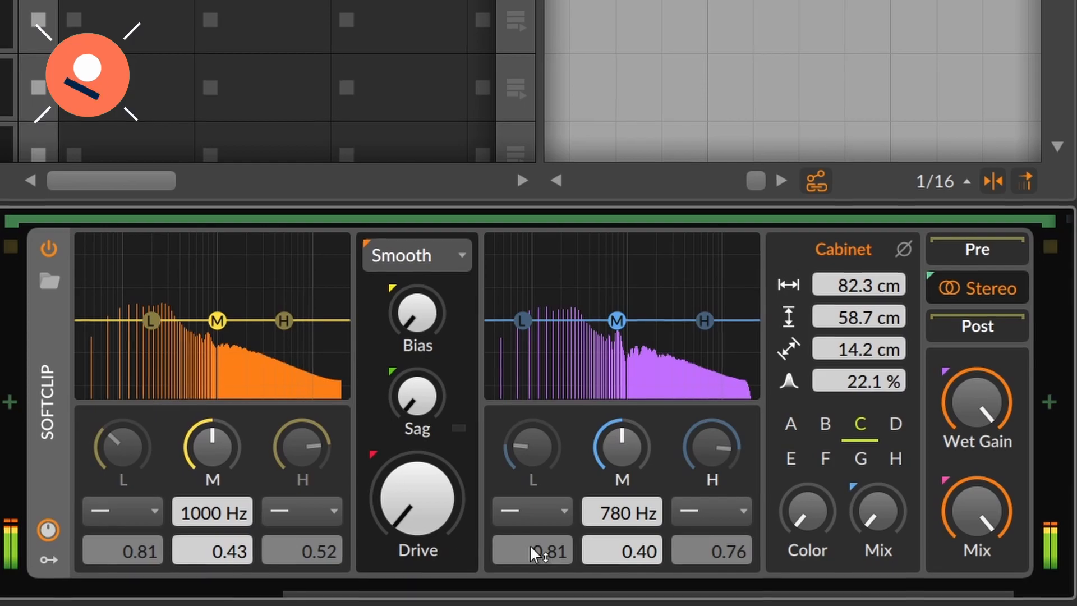
# Raise the drive on the E-Kick's Softclip, and lower the kick's tune, generator decay and pitch modulation amount.
pyautogui.moveTo(417, 497); pyautogui.dragTo(417, 449)
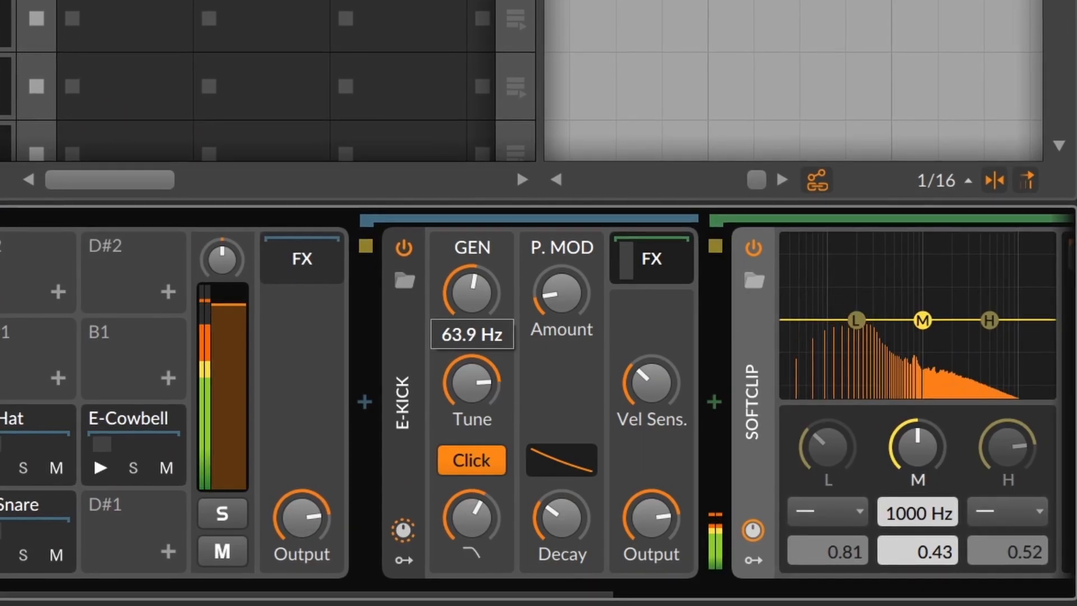
pyautogui.moveTo(472, 383)
pyautogui.mouseDown()
pyautogui.moveTo(471, 405)
pyautogui.moveTo(484, 390)
pyautogui.mouseUp()
pyautogui.moveTo(467, 286); pyautogui.dragTo(467, 302)
pyautogui.moveTo(599, 296); pyautogui.dragTo(599, 312)
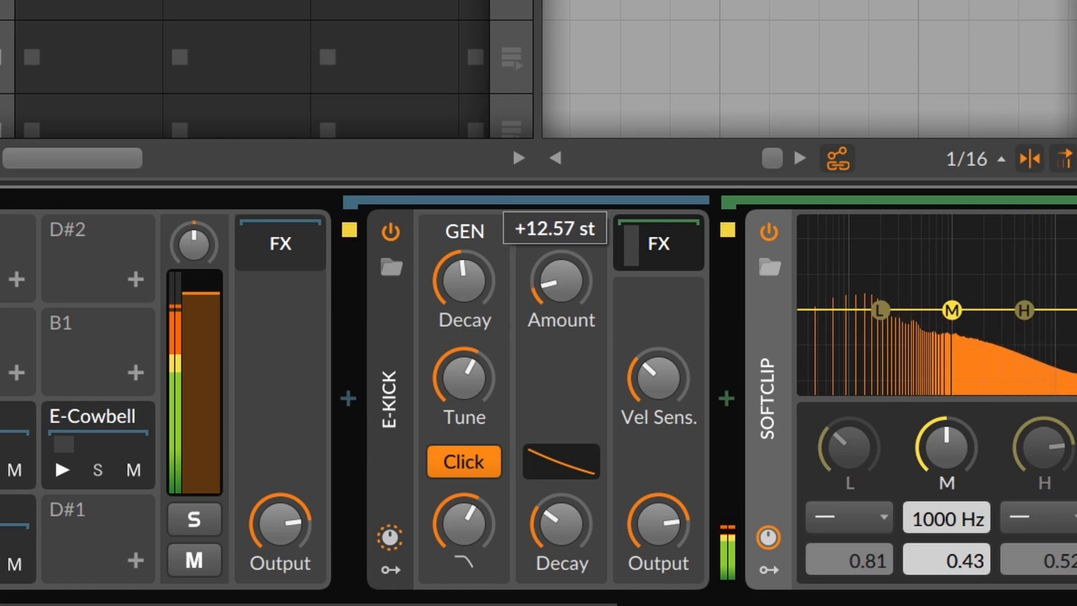
pyautogui.click(769, 231)
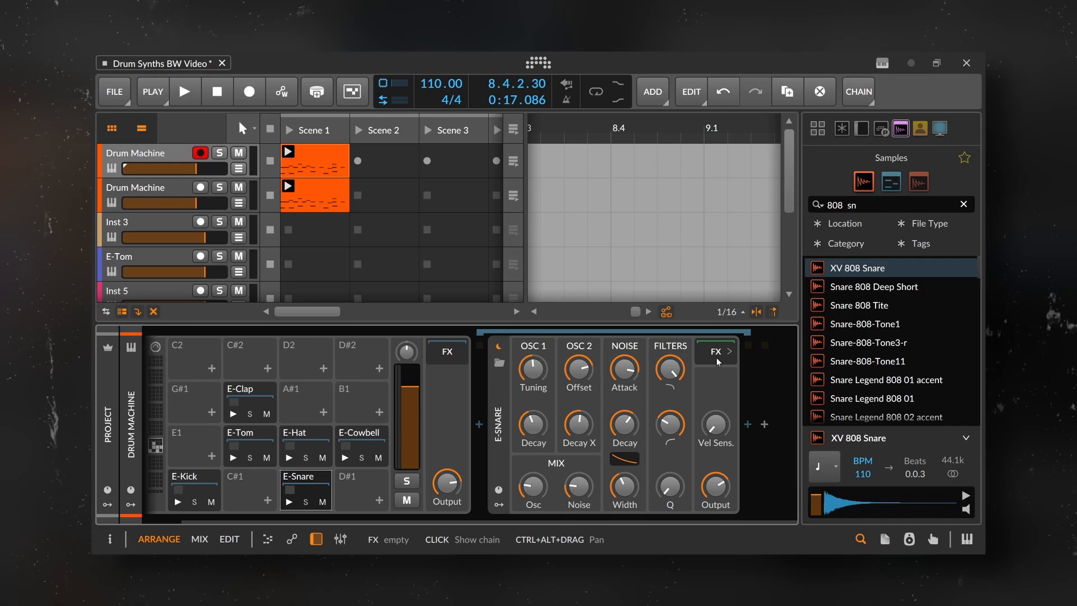
# Open the E-Snare's FX chain, adjust its effect, and toggle the E-Snare's modulator view.
pyautogui.click(717, 362)
pyautogui.moveTo(708, 493); pyautogui.dragTo(708, 483)
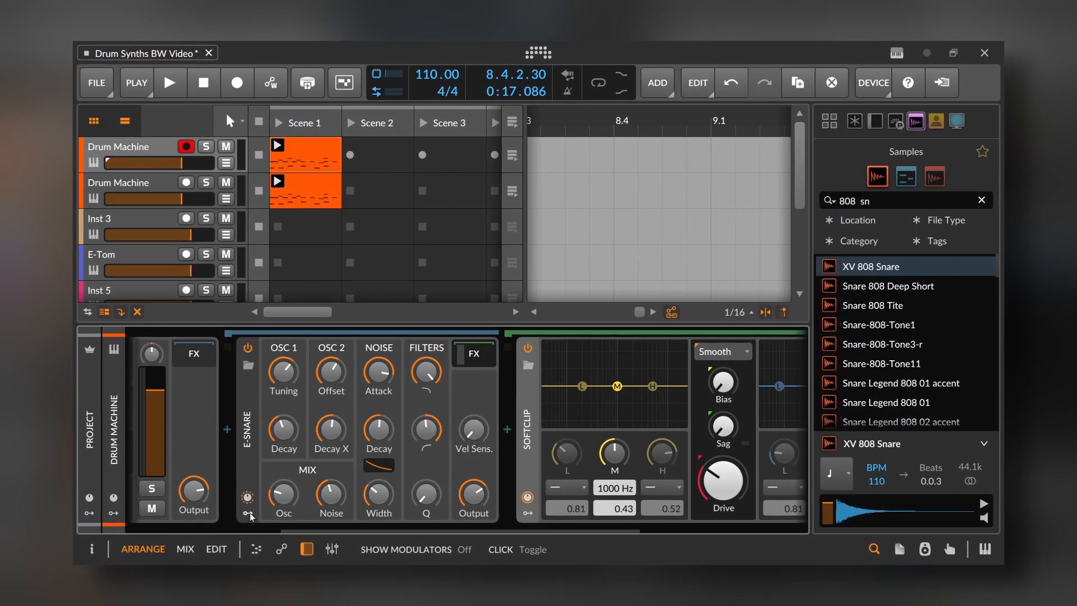
pyautogui.click(250, 511)
pyautogui.click(216, 555)
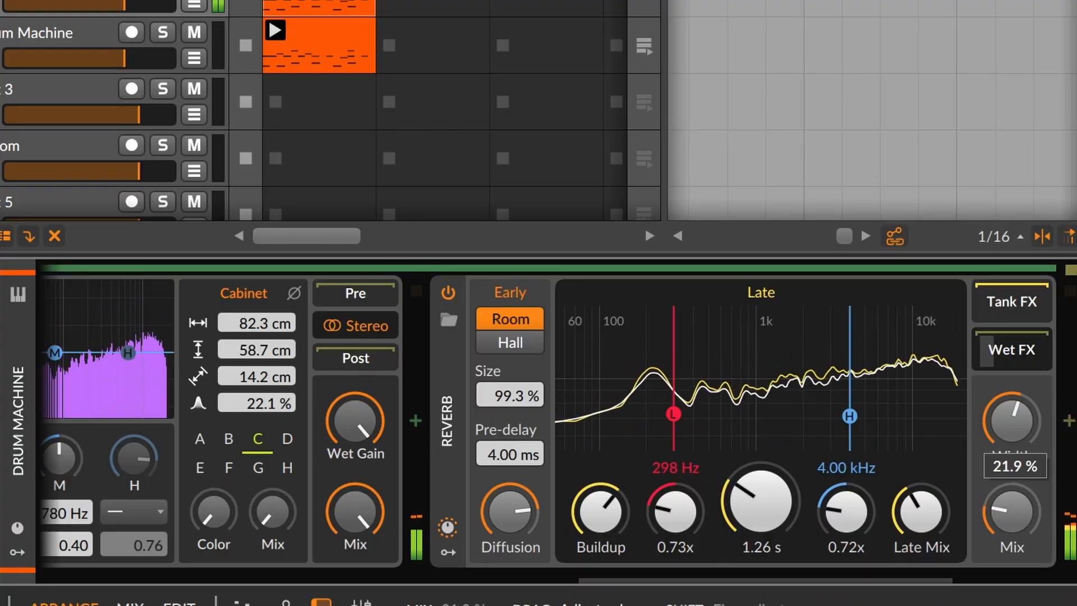
# Shorten the E-Snare's Reverb decay time to 316 ms and adjust the reverb mix.
pyautogui.moveTo(1011, 511); pyautogui.dragTo(1011, 535)
pyautogui.moveTo(760, 502); pyautogui.dragTo(761, 564)
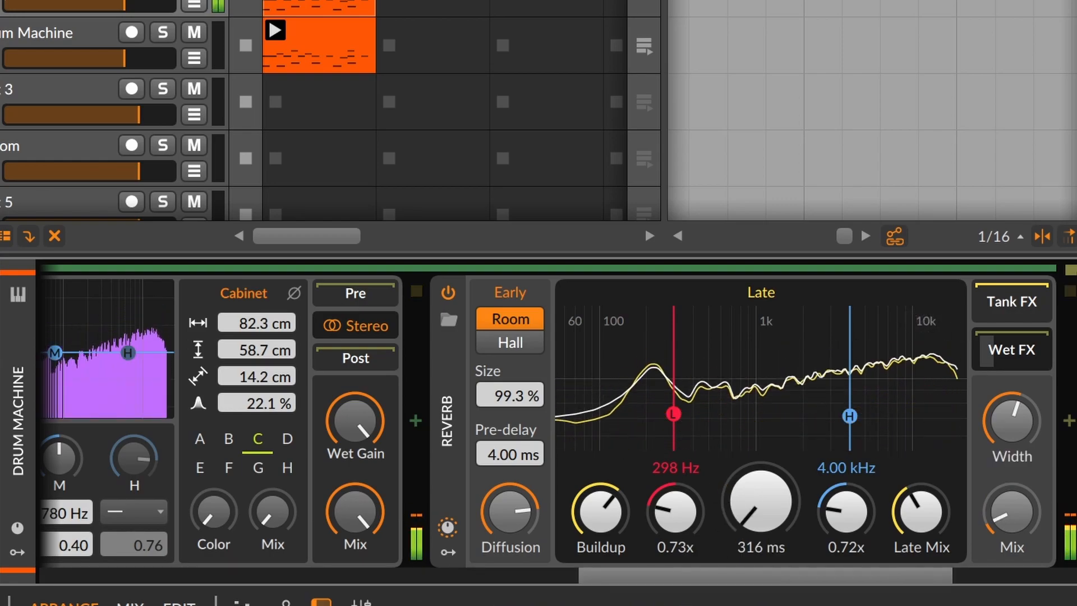
pyautogui.moveTo(1008, 523)
pyautogui.mouseDown()
pyautogui.moveTo(1008, 480)
pyautogui.moveTo(1008, 507)
pyautogui.mouseUp()
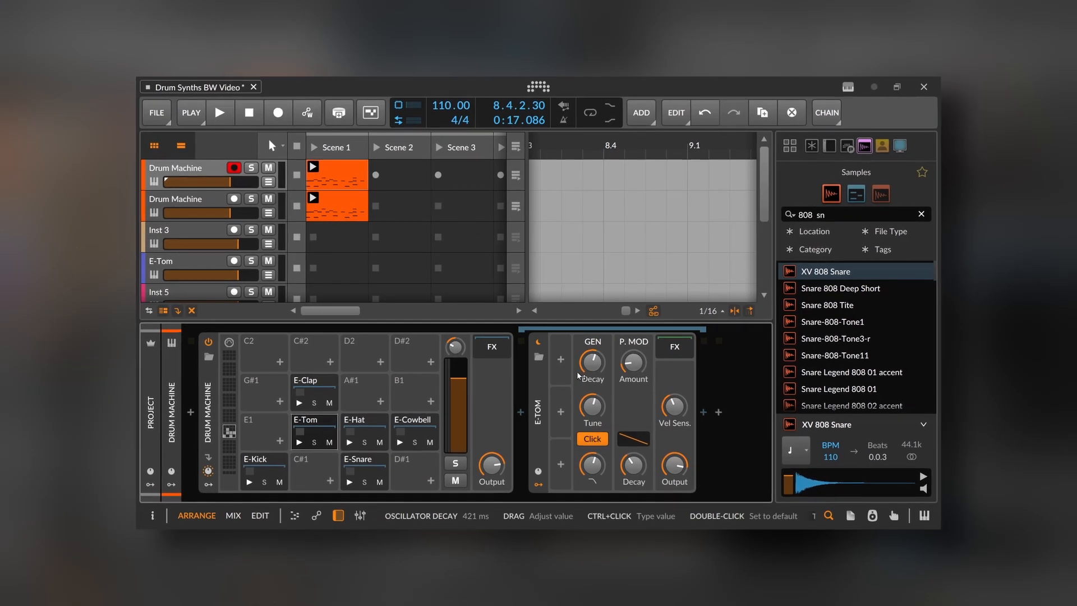
# Browse the list of modulators available for the E-Tom.
pyautogui.click(561, 361)
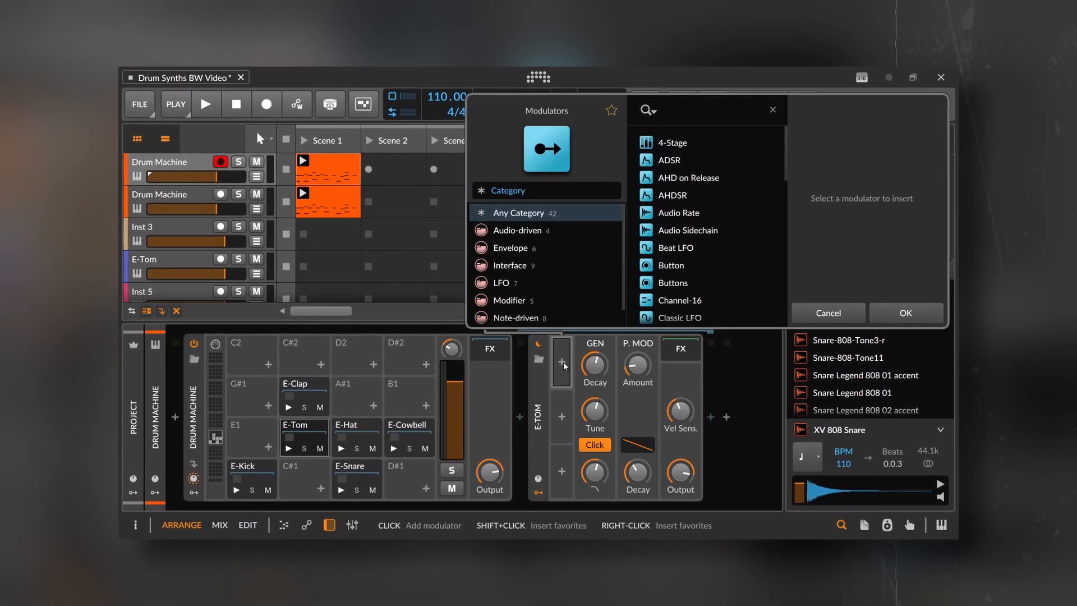
pyautogui.scroll(-5, 721, 271)
pyautogui.scroll(-5, 728, 270)
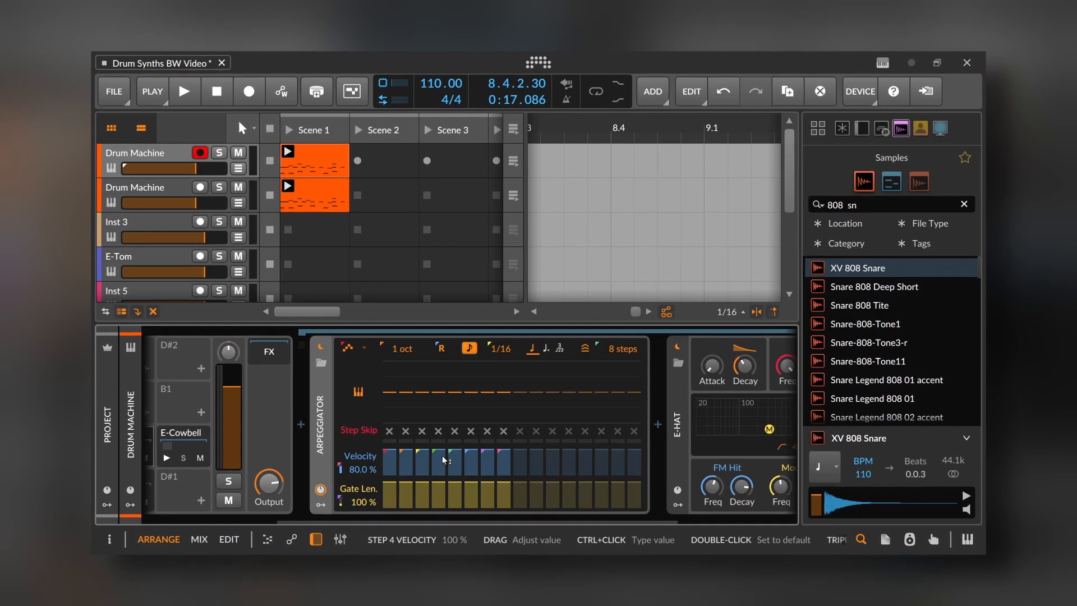
# Draw lower, varied velocities for steps 2 to 6 of the E-Hat's Arpeggiator and adjust its step count.
pyautogui.moveTo(406, 466)
pyautogui.mouseDown()
pyautogui.moveTo(406, 479)
pyautogui.moveTo(474, 477)
pyautogui.mouseUp()
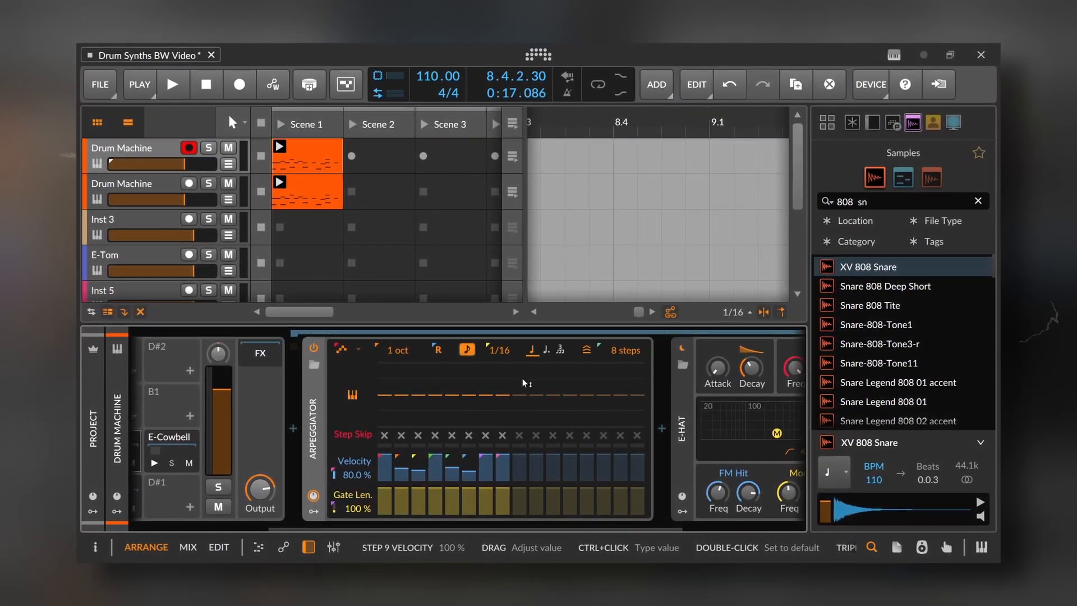
pyautogui.moveTo(618, 354); pyautogui.dragTo(618, 347)
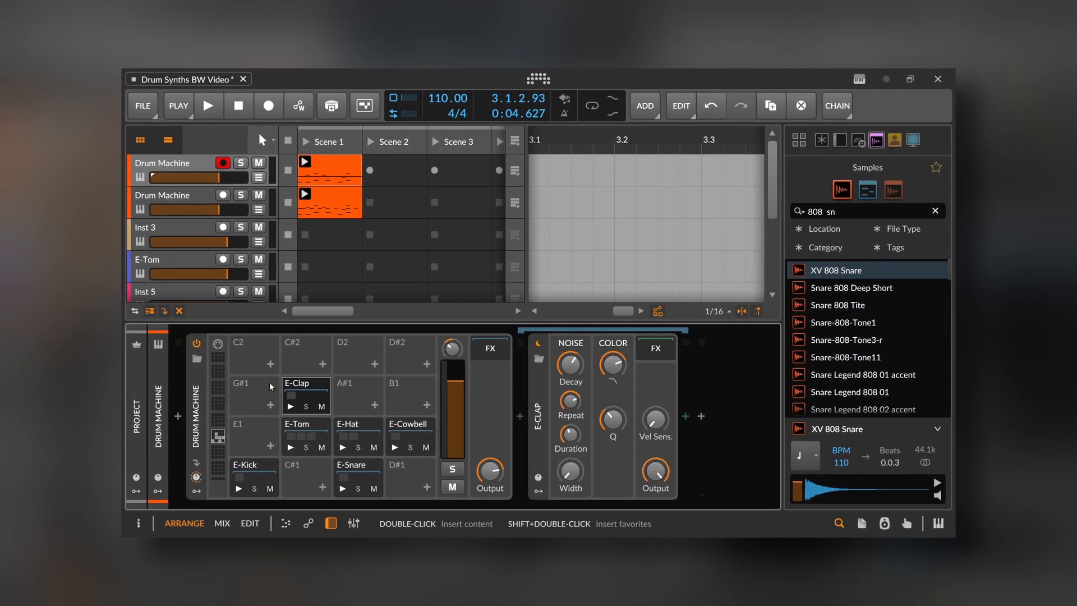
# Increase the E-Clap's noise width to above mid-range and add a Reverb after the device.
pyautogui.moveTo(571, 471); pyautogui.dragTo(570, 420)
pyautogui.click(688, 419)
pyautogui.scroll(-4, 458, 244)
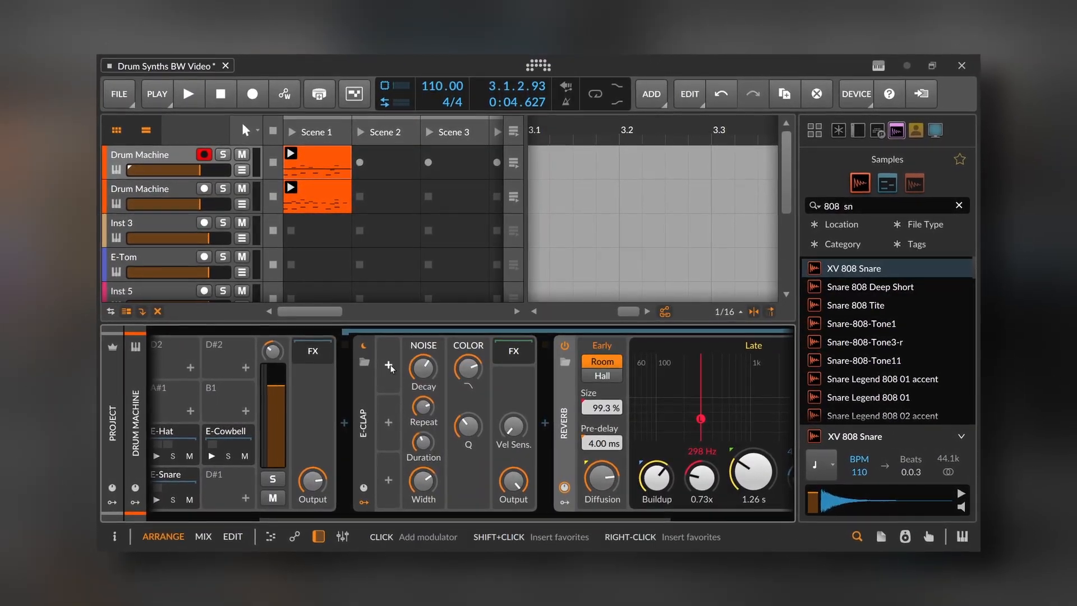
# Browse the modulators available for the E-Clap and adjust its noise decay.
pyautogui.click(387, 365)
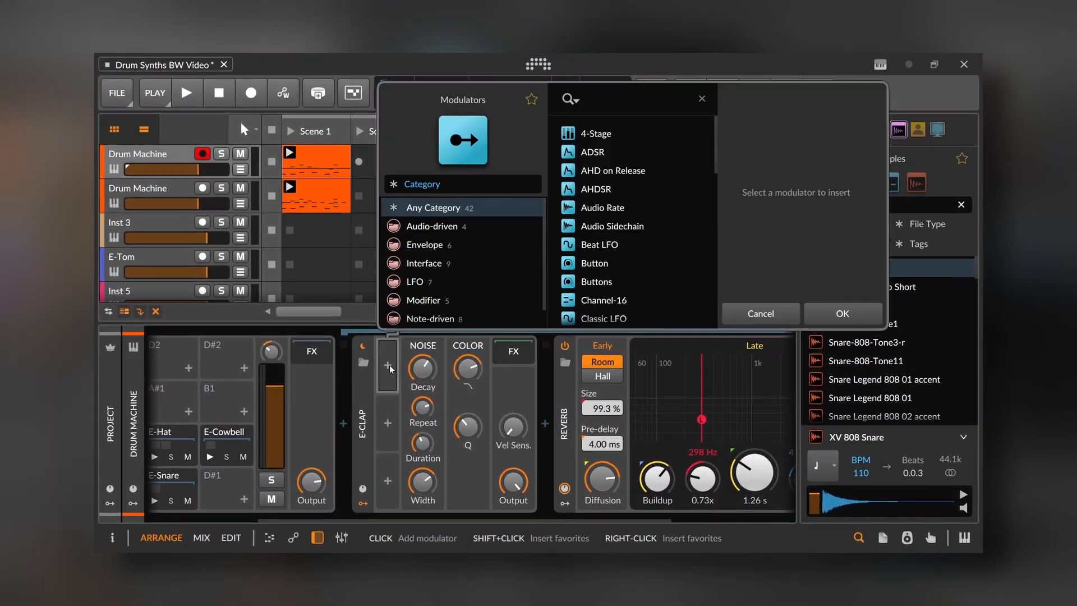
pyautogui.scroll(-6, 640, 262)
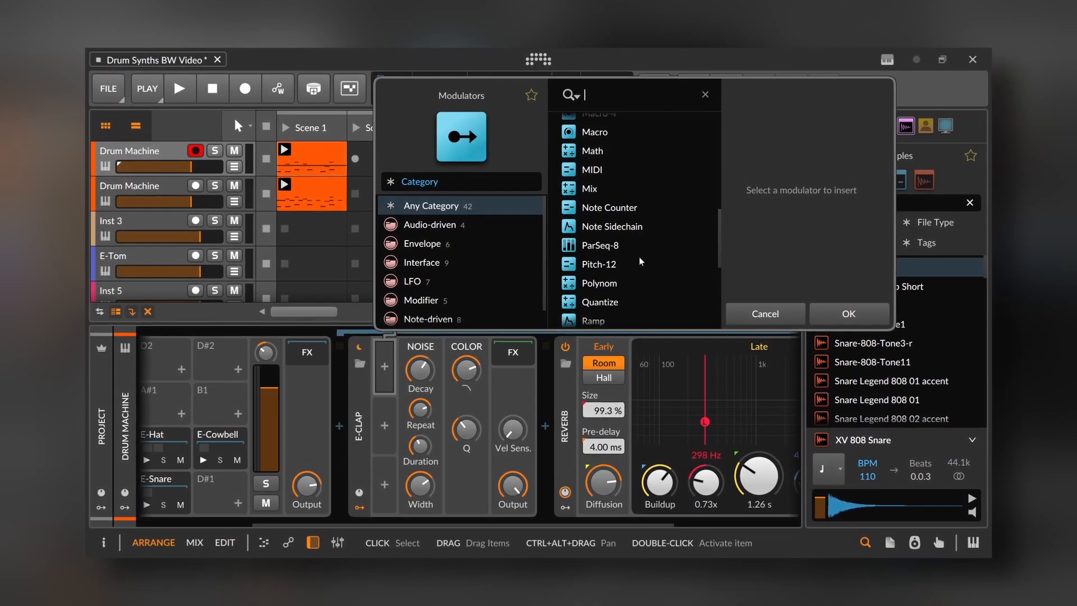
pyautogui.moveTo(420, 370); pyautogui.dragTo(420, 376)
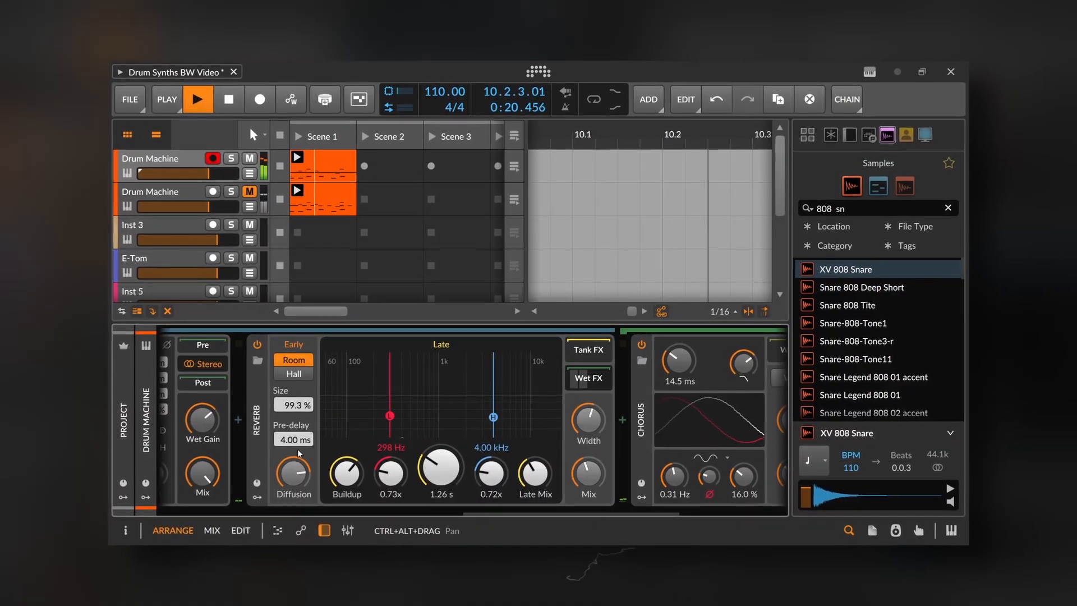
# Insert Softclip after the Drum Machine, followed by a second audio effect at the end of the chain.
pyautogui.hscroll(-10, 588, 426)
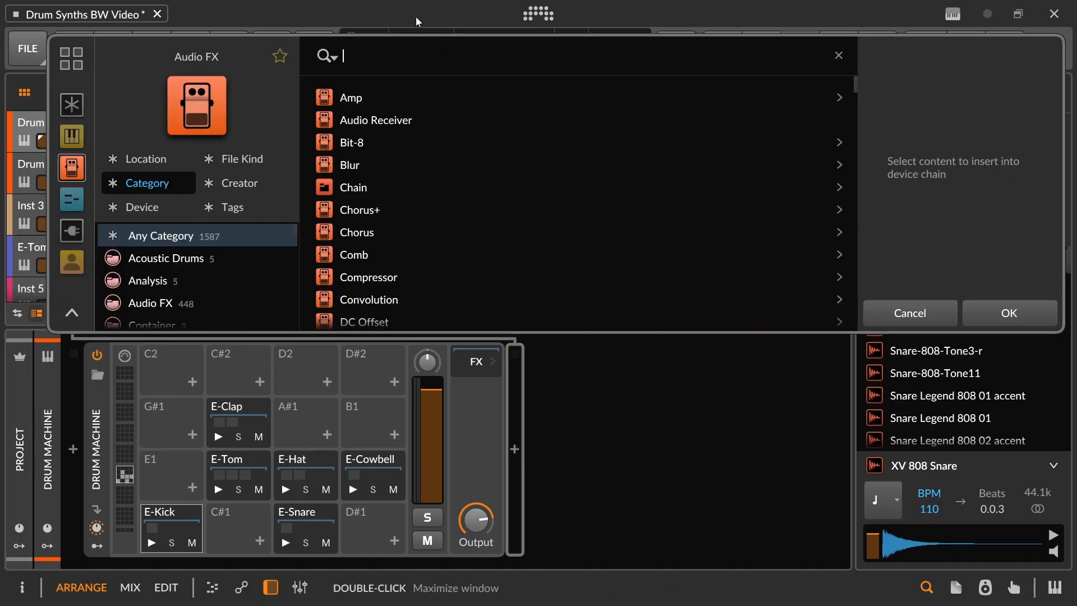
pyautogui.press('Return')
pyautogui.click(809, 449)
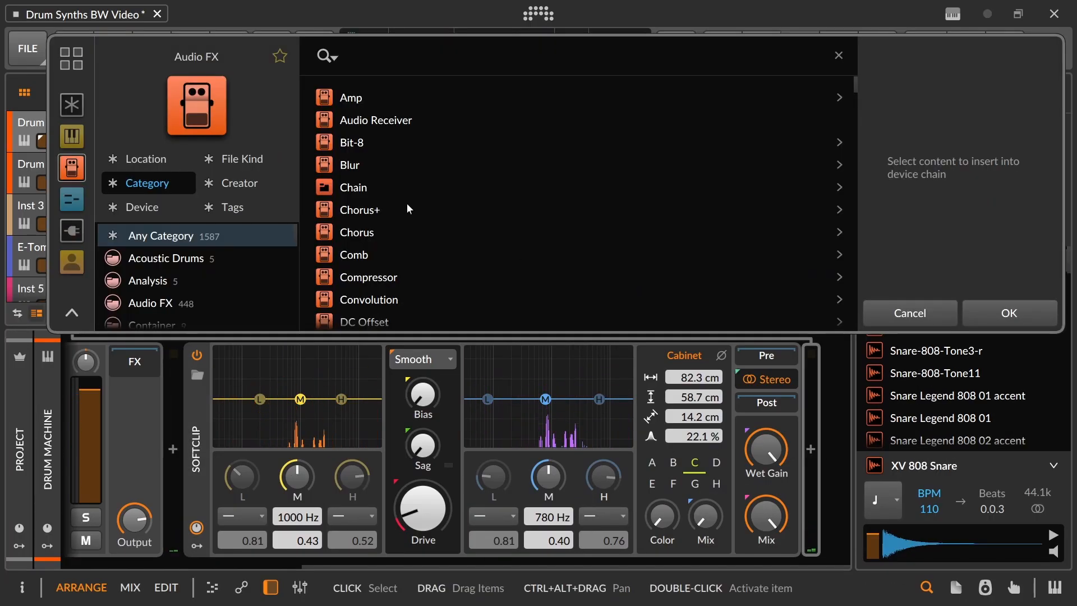
pyautogui.scroll(-5, 407, 205)
pyautogui.doubleClick(361, 219)
# Start playback and adjust the controls of the newly added effect on the drum bus.
pyautogui.press('space')
pyautogui.moveTo(701, 412); pyautogui.dragTo(671, 423)
pyautogui.moveTo(480, 411); pyautogui.dragTo(465, 409)
pyautogui.moveTo(556, 411); pyautogui.dragTo(499, 422)
pyautogui.moveTo(652, 523); pyautogui.dragTo(652, 517)
pyautogui.moveTo(610, 411); pyautogui.dragTo(598, 420)
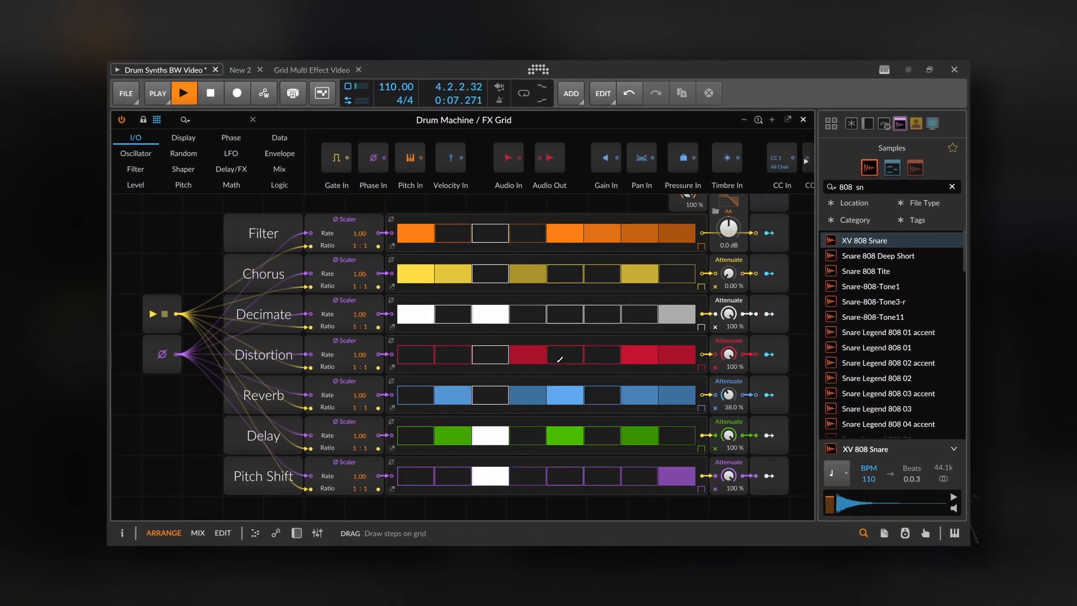
# Redraw the FX Grid's Decimate row to use steps 2, 6 and 8, and clear Filter step 6 and Chorus steps 2 and 4.
pyautogui.click(486, 313)
pyautogui.moveTo(478, 312); pyautogui.dragTo(428, 317)
pyautogui.click(429, 319)
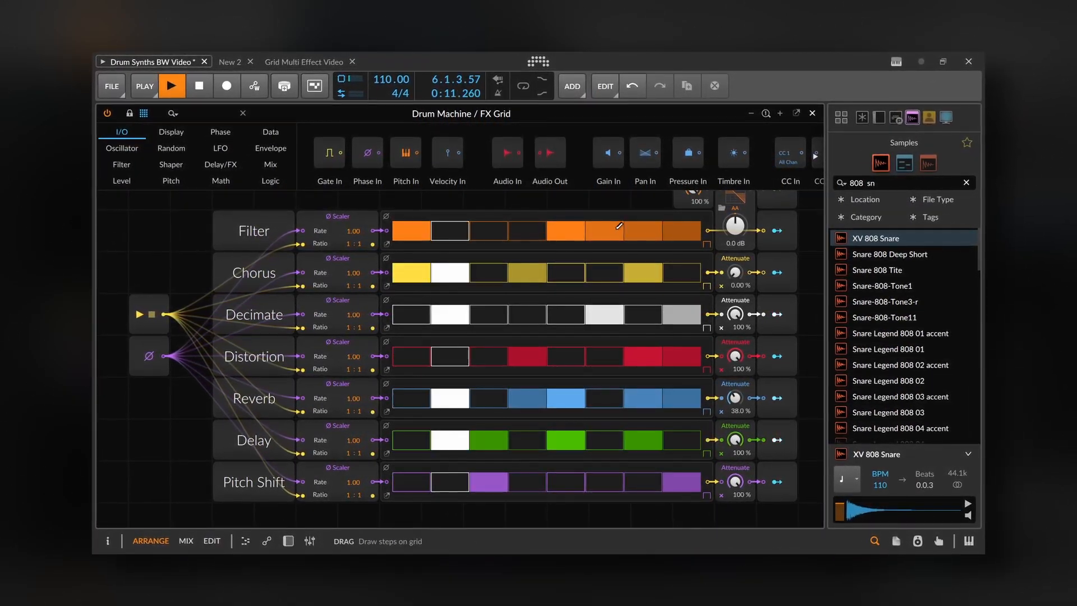
pyautogui.click(617, 228)
pyautogui.moveTo(521, 269); pyautogui.dragTo(461, 271)
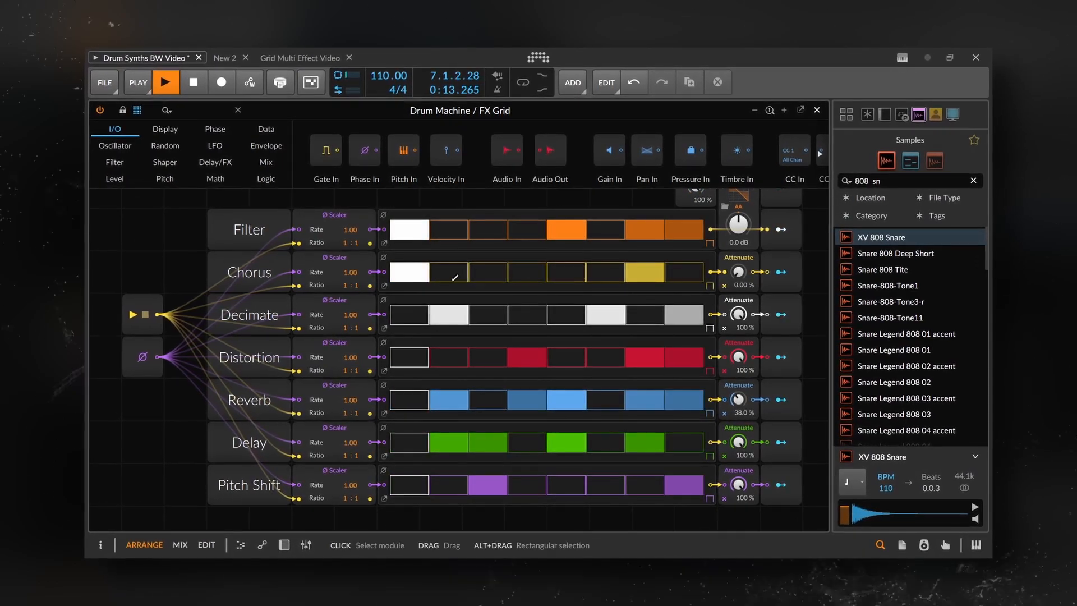